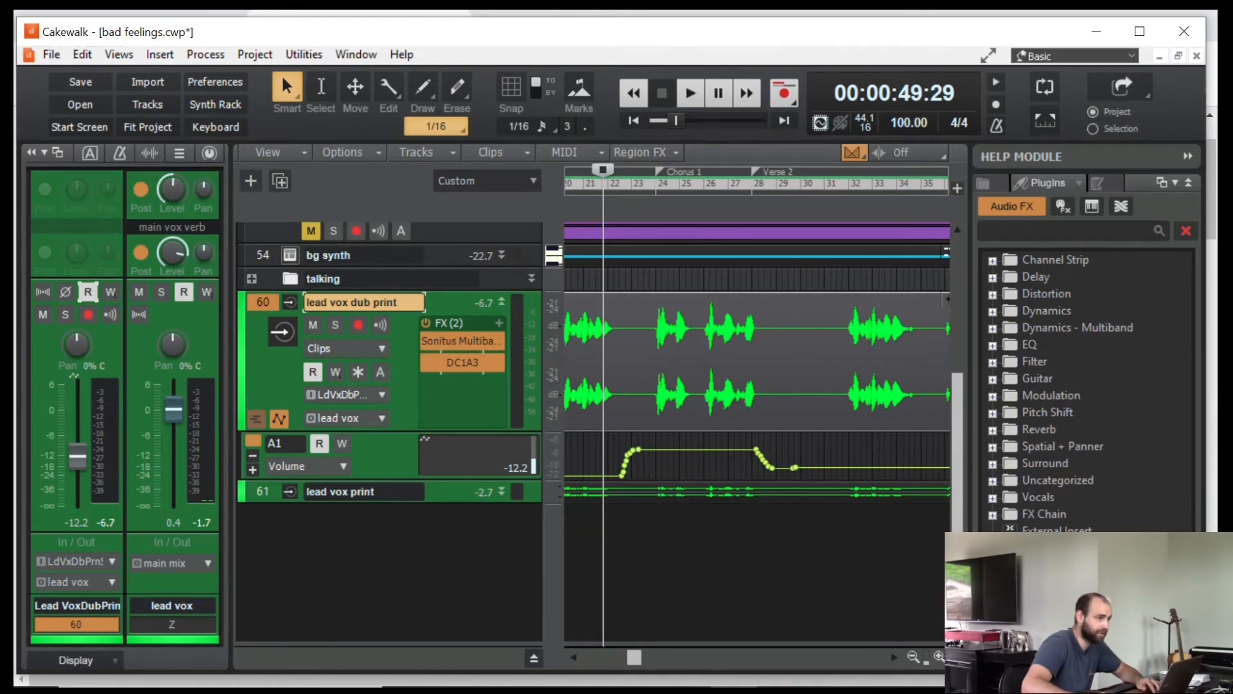
{"action": "left_click", "coordinate": [52, 55]}
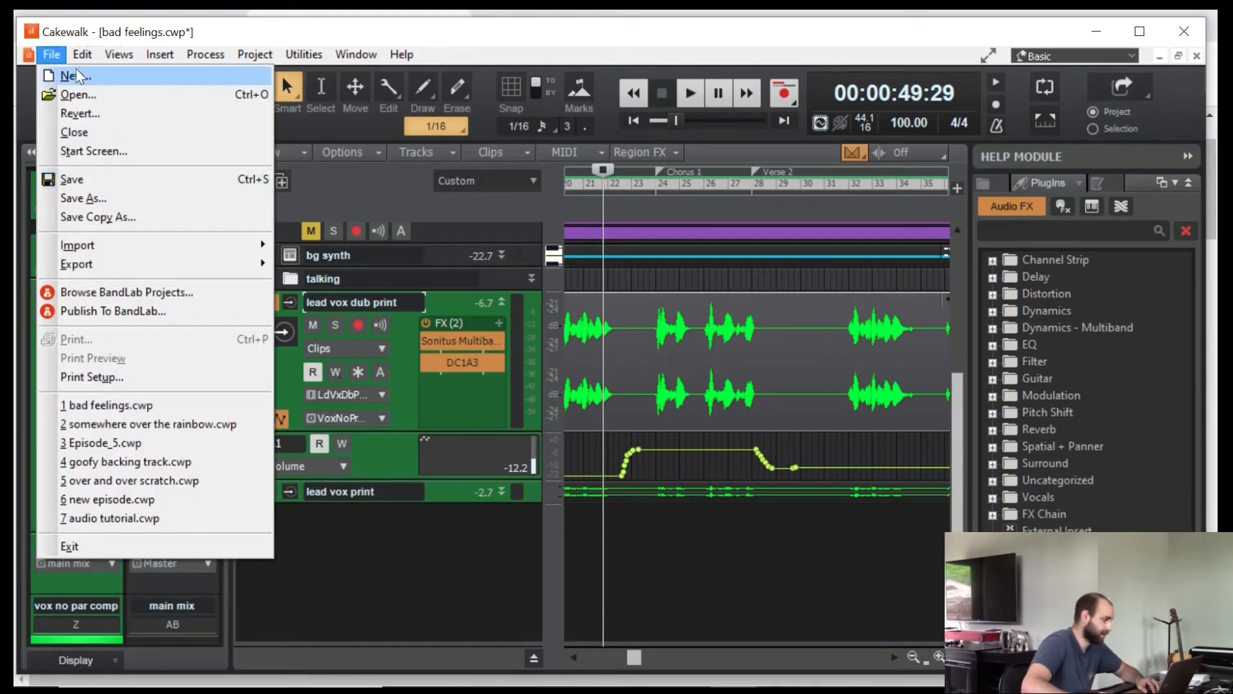
{"action": "mouse_move", "coordinate": [82, 55]}
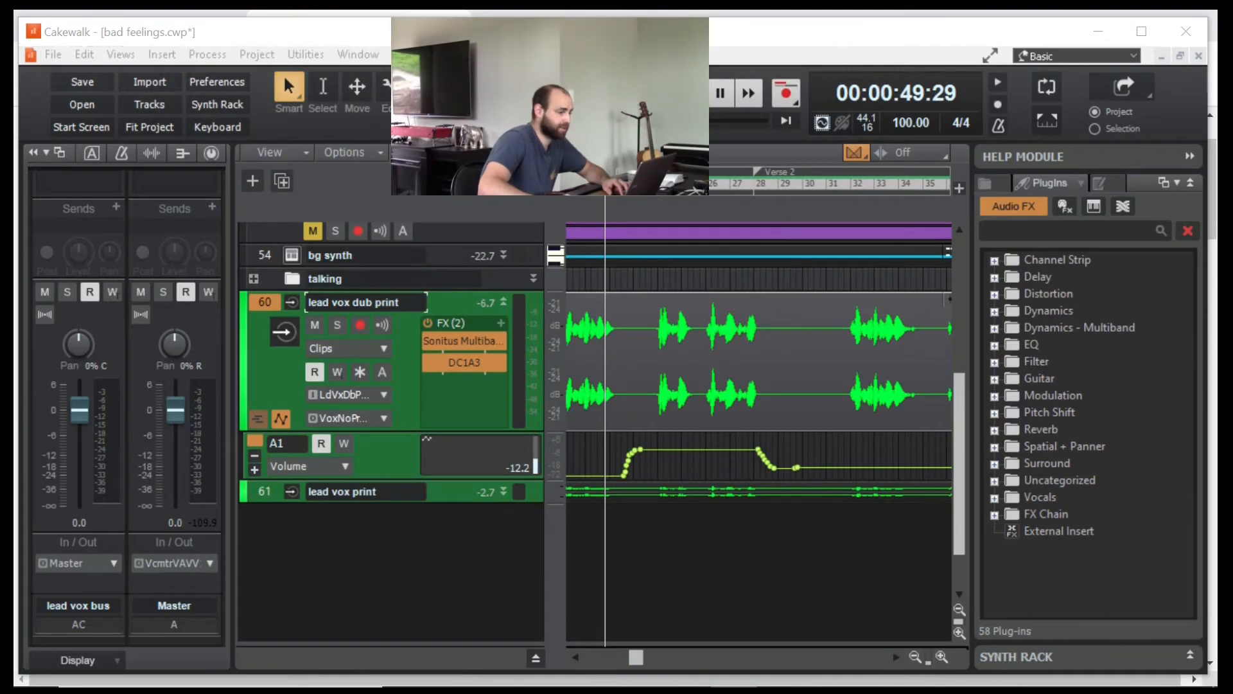
Bring the floating console onto the screen and route the vox no par comp bus output to lead vox bus
{"action": "left_click_drag", "start_coordinate": [1214, 242], "coordinate": [688, 101]}
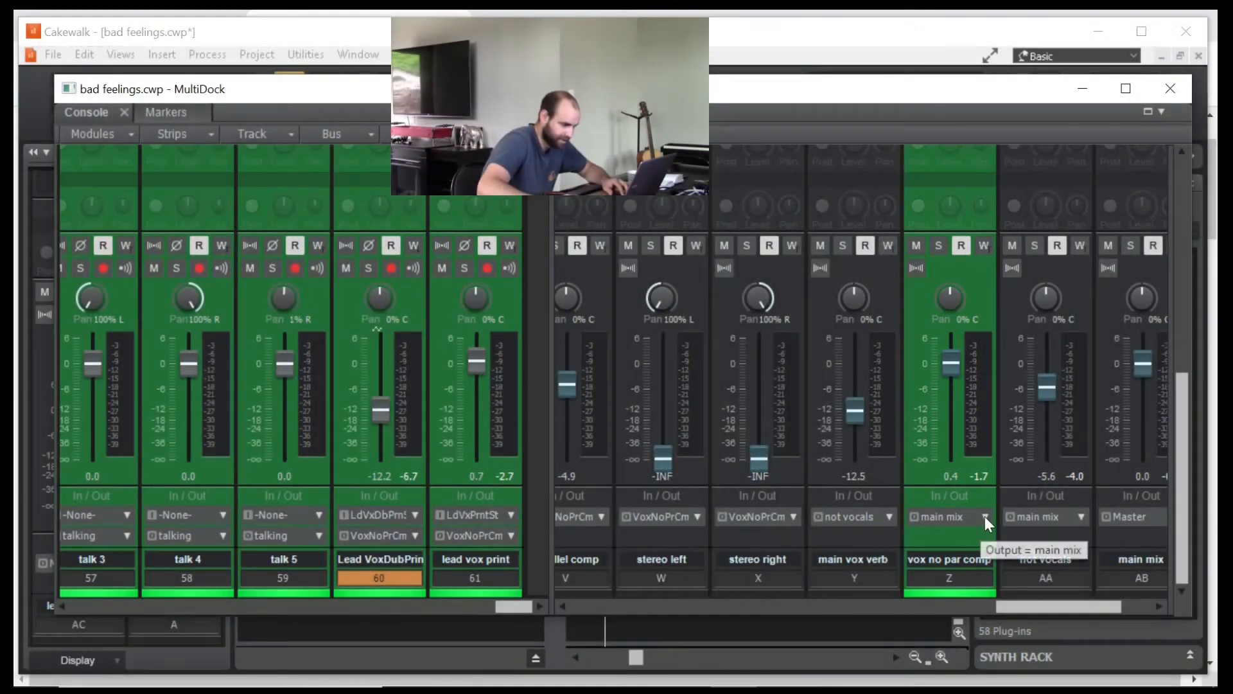
{"action": "left_click", "coordinate": [983, 518]}
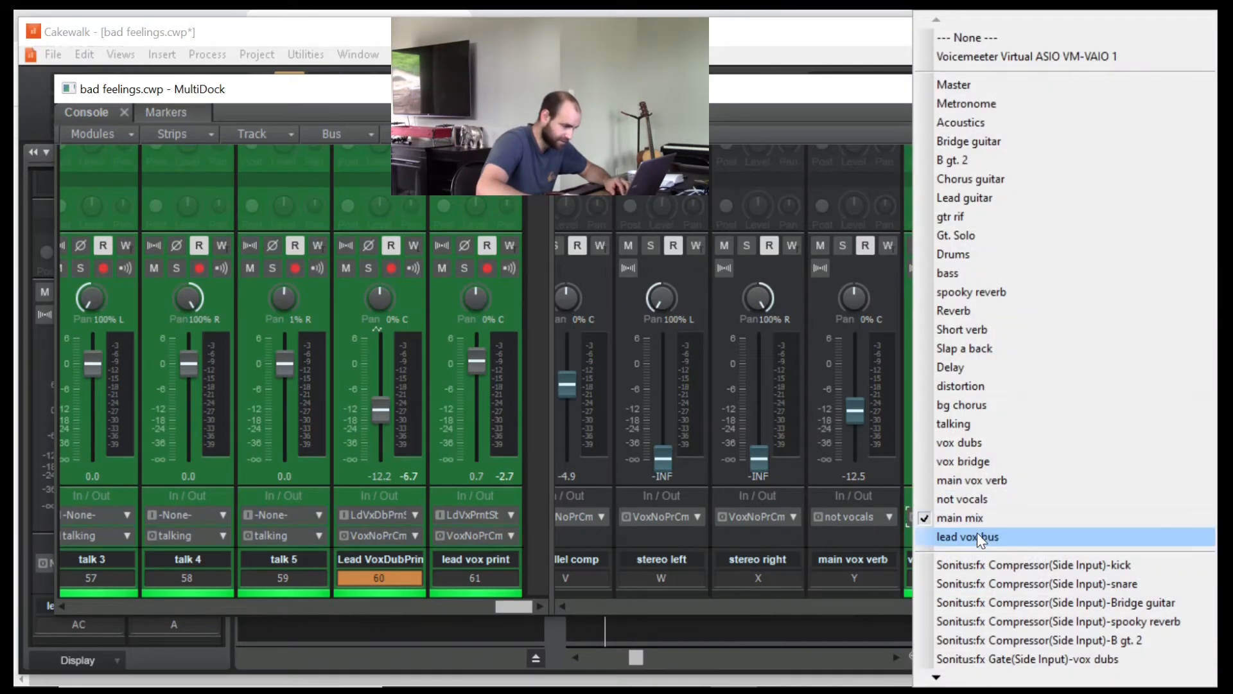
{"action": "left_click", "coordinate": [977, 535]}
Switch the vox no par comp bus's send destination to main vox verb
{"action": "scroll", "coordinate": [925, 203], "scroll_direction": "up", "scroll_amount": 5}
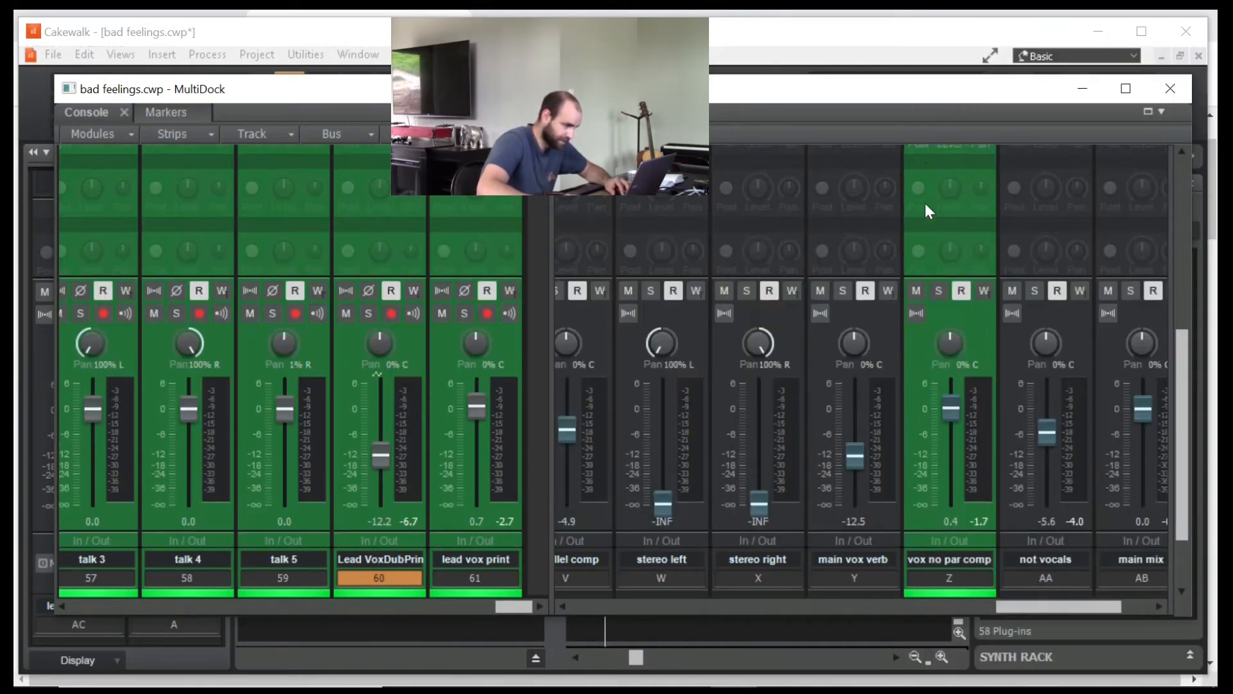
{"action": "left_click", "coordinate": [951, 218]}
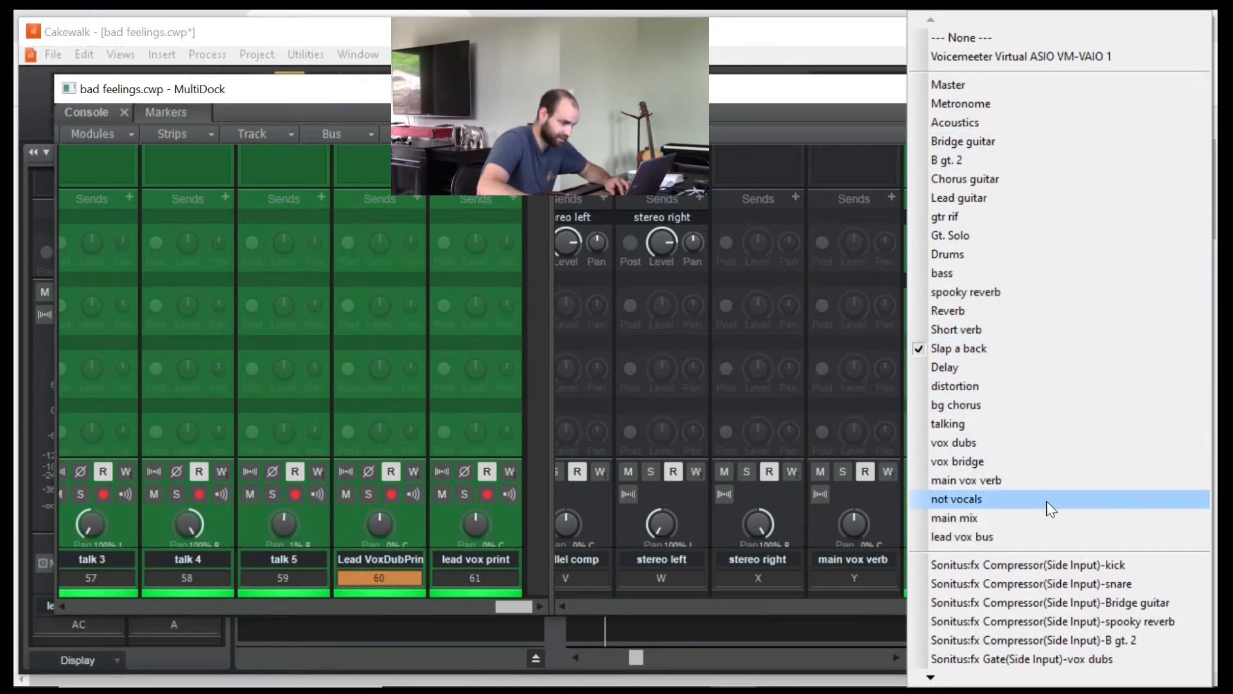
{"action": "left_click", "coordinate": [1027, 480]}
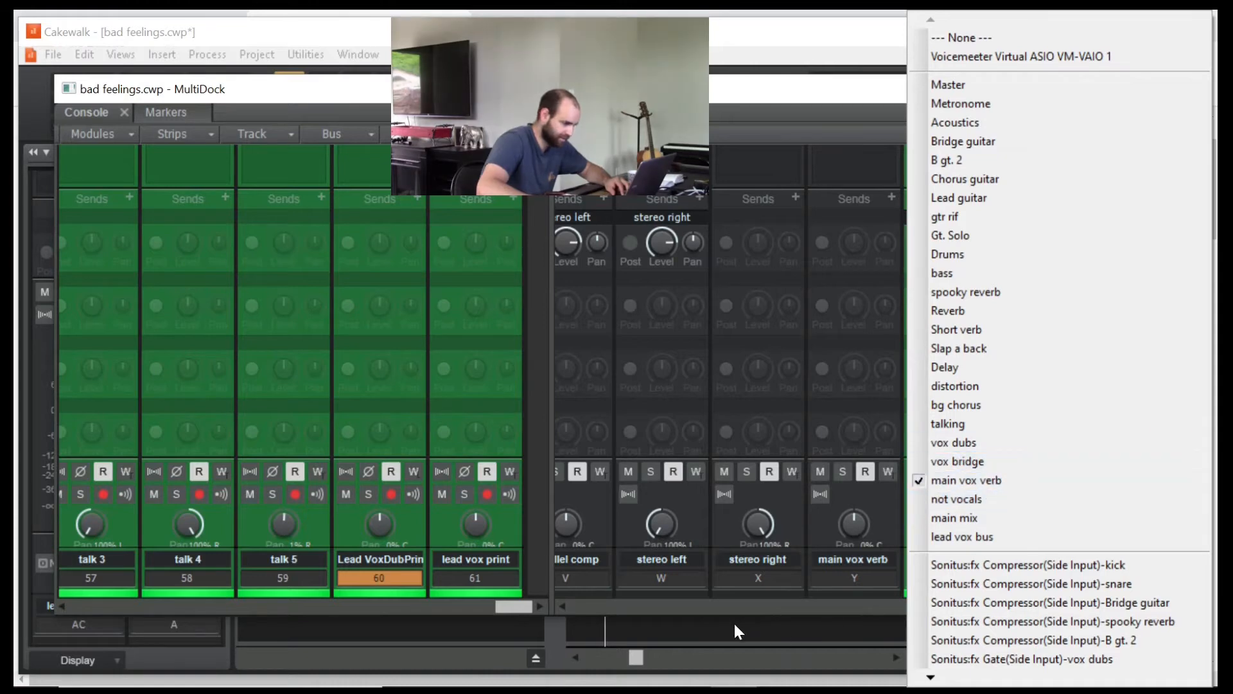
{"action": "scroll", "coordinate": [742, 626], "scroll_direction": "up", "scroll_amount": 3}
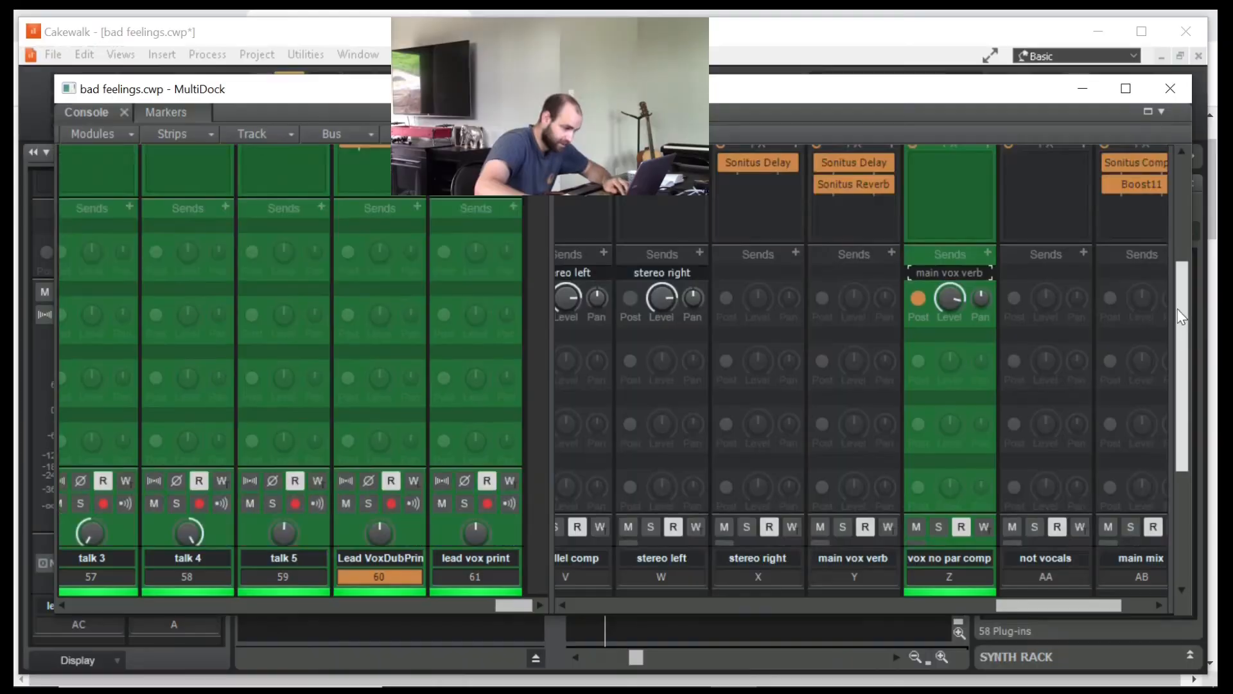
Route the outputs of the parallel comp, stereo left and stereo right buses to lead vox bus
{"action": "left_click_drag", "start_coordinate": [1177, 312], "coordinate": [1181, 341]}
{"action": "left_click_drag", "start_coordinate": [1021, 603], "coordinate": [988, 606]}
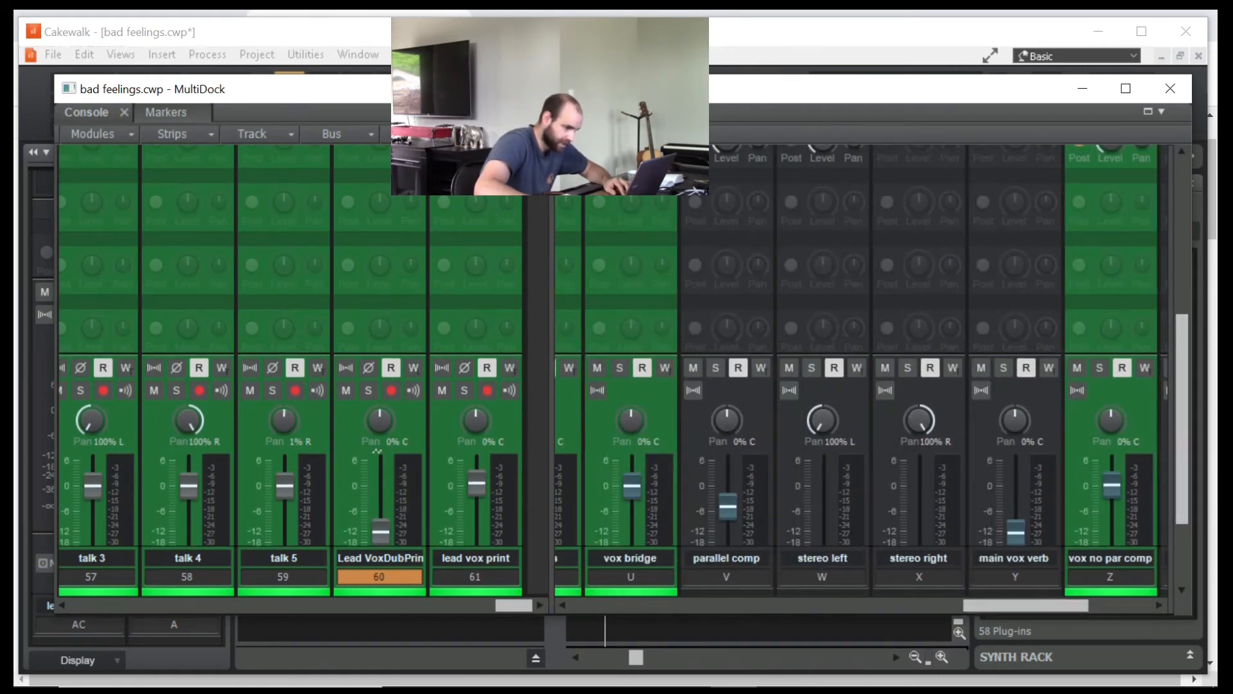
{"action": "left_click_drag", "start_coordinate": [1182, 316], "coordinate": [1183, 443]}
{"action": "left_click", "coordinate": [763, 514]}
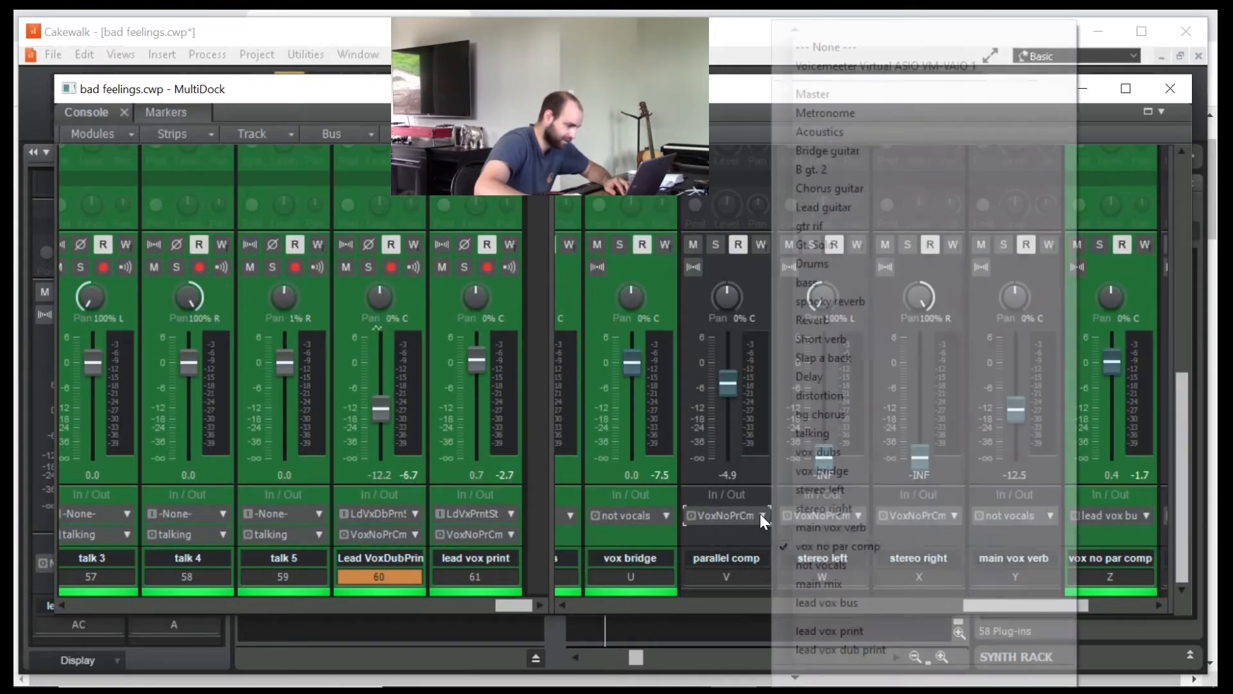
{"action": "left_click", "coordinate": [853, 560]}
Set the send destination on the vox no par comp bus to parallel comp
{"action": "left_click_drag", "start_coordinate": [1177, 468], "coordinate": [1170, 344]}
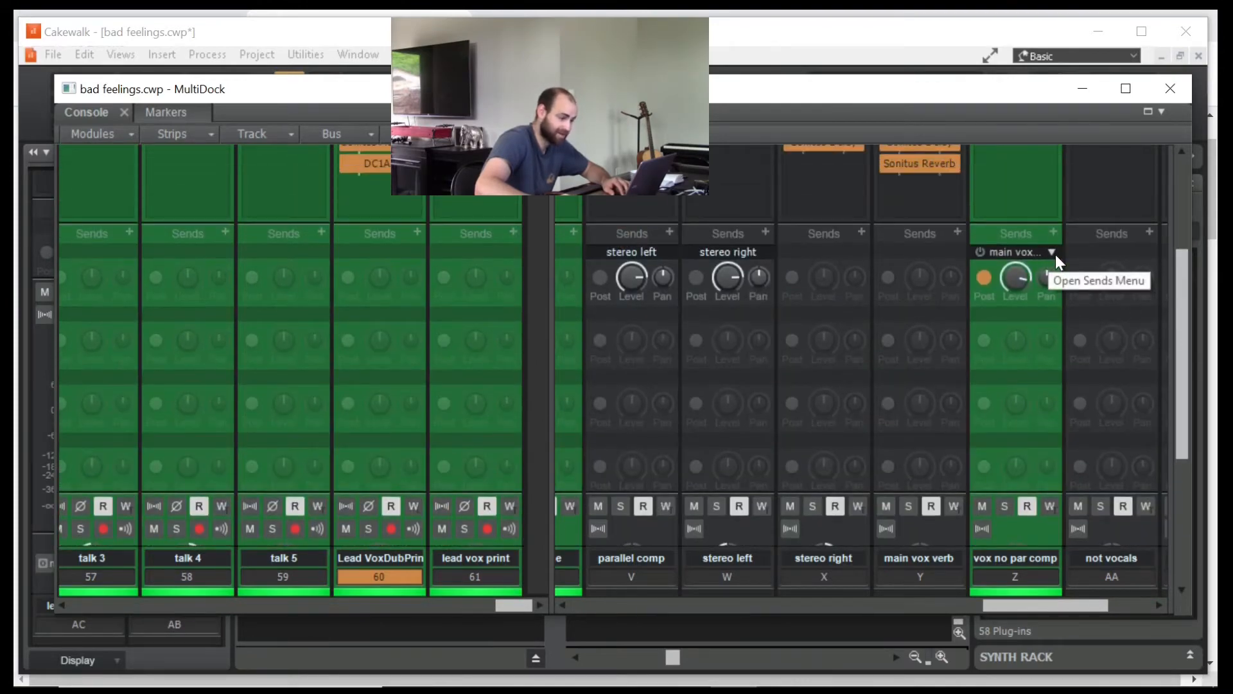
{"action": "left_click", "coordinate": [1052, 253]}
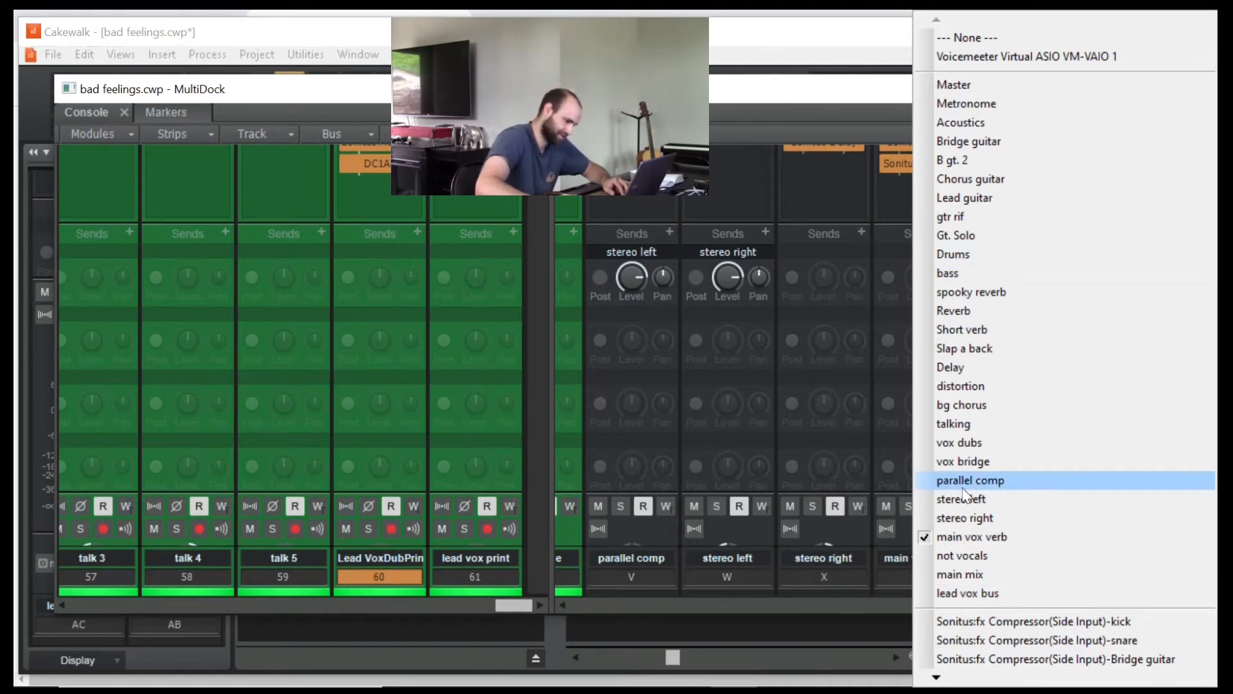
{"action": "left_click", "coordinate": [1001, 485]}
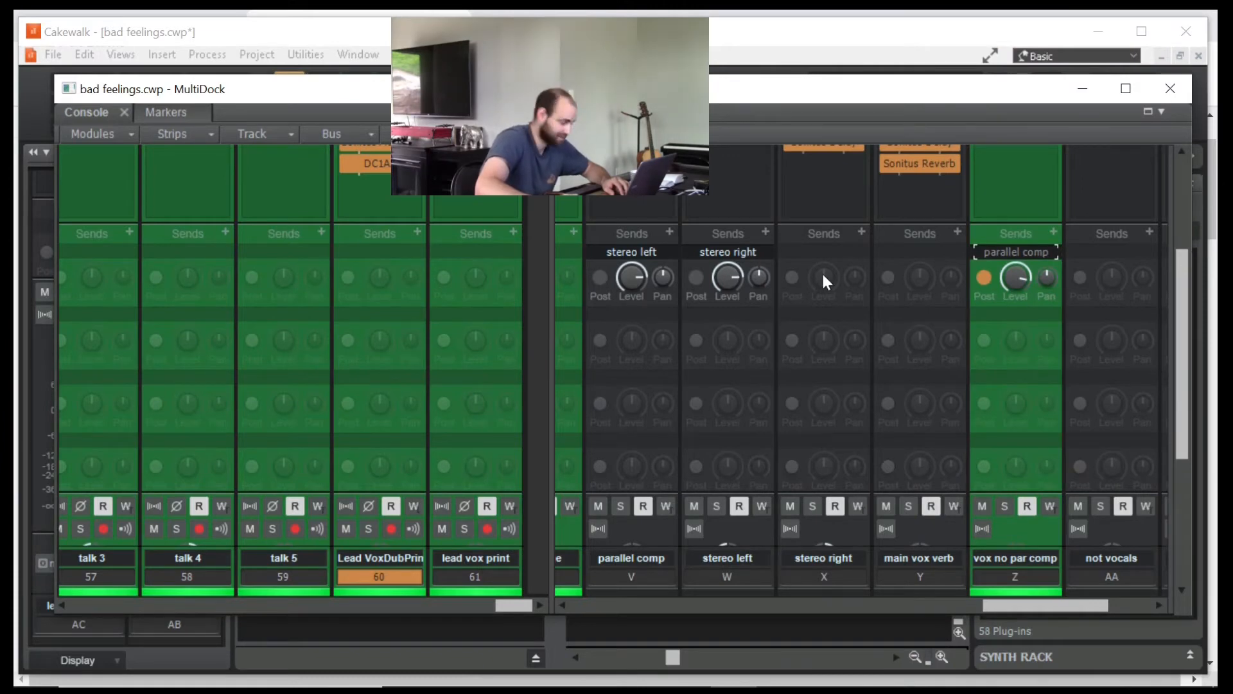
Raise the input of the DC1A3 compressor on the parallel comp bus to 2.1, and close the plug-in
{"action": "left_click_drag", "start_coordinate": [1180, 288], "coordinate": [1182, 429]}
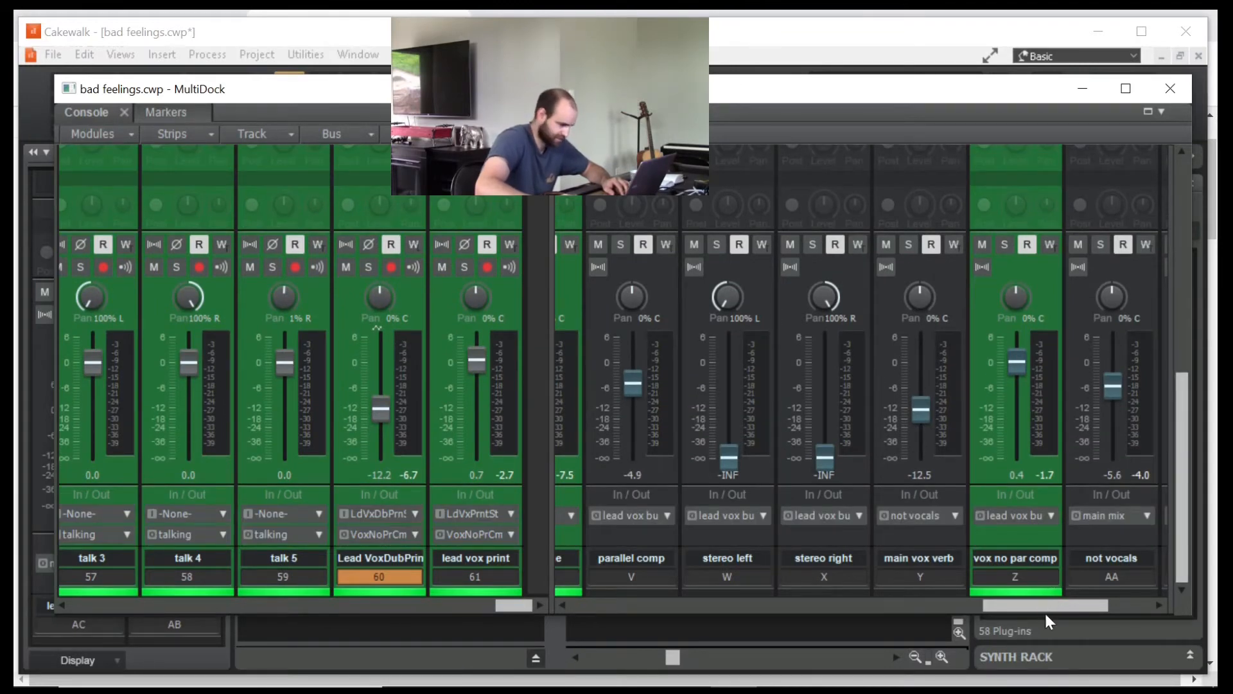
{"action": "left_click_drag", "start_coordinate": [1045, 610], "coordinate": [1036, 606]}
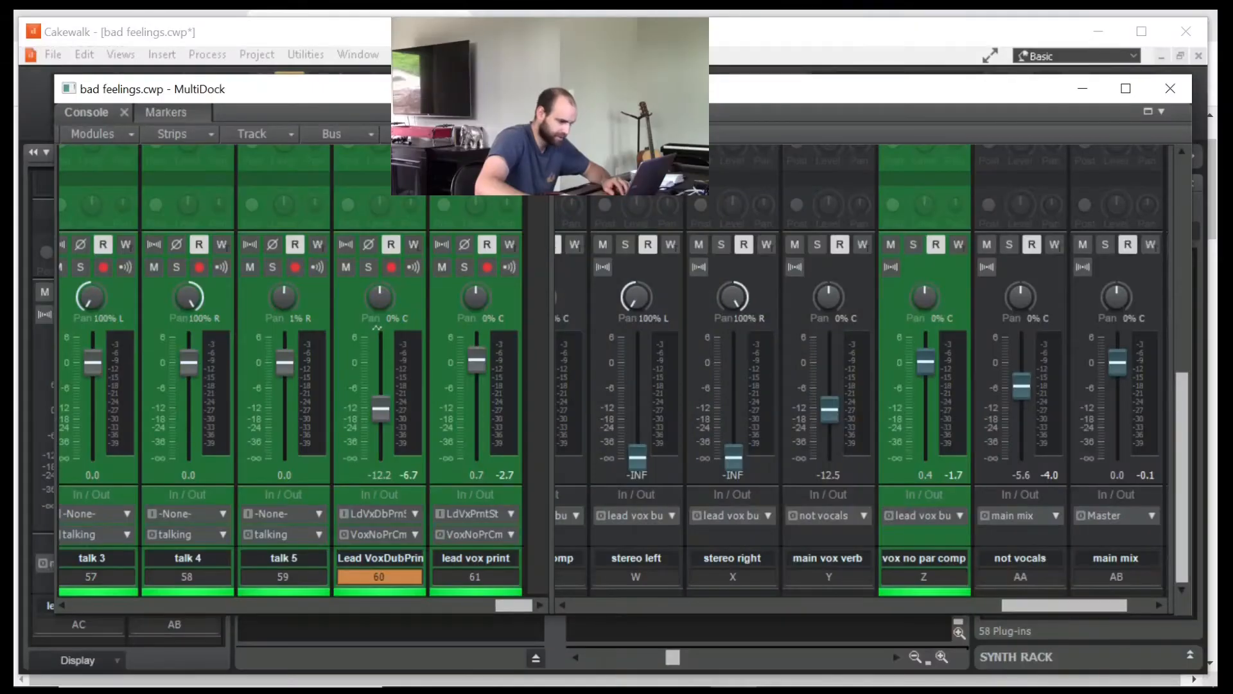
{"action": "left_click_drag", "start_coordinate": [1177, 434], "coordinate": [1185, 321]}
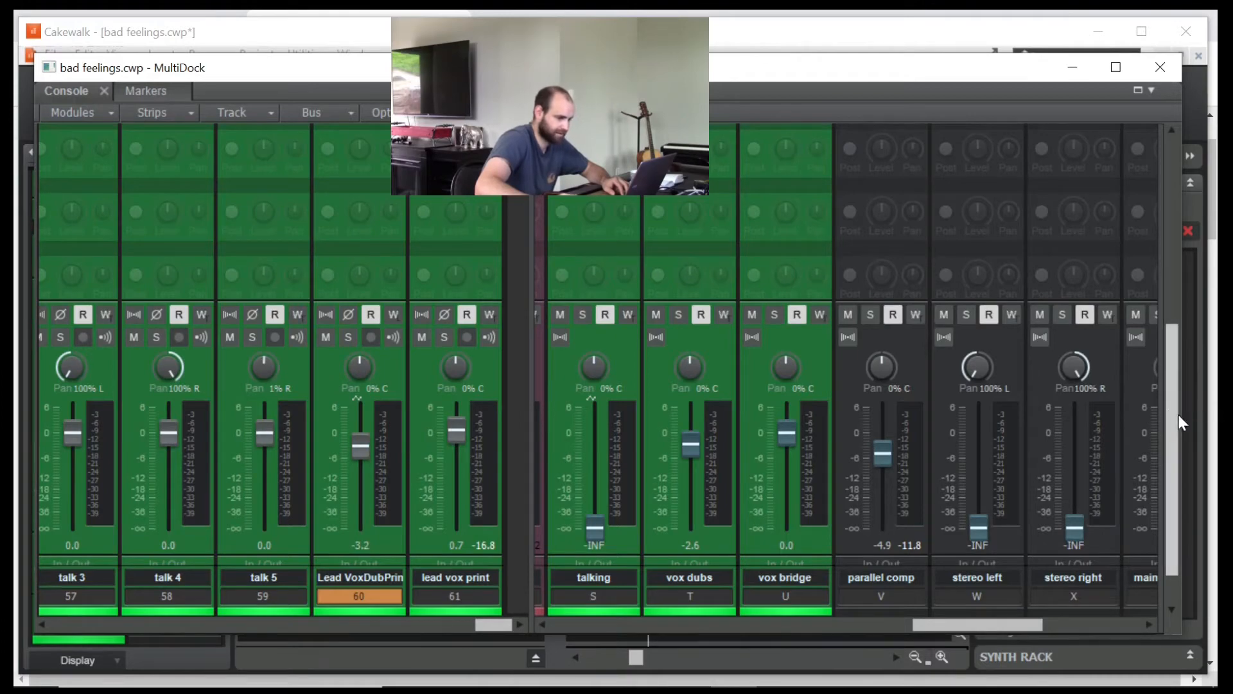
{"action": "left_click_drag", "start_coordinate": [1178, 414], "coordinate": [1177, 271]}
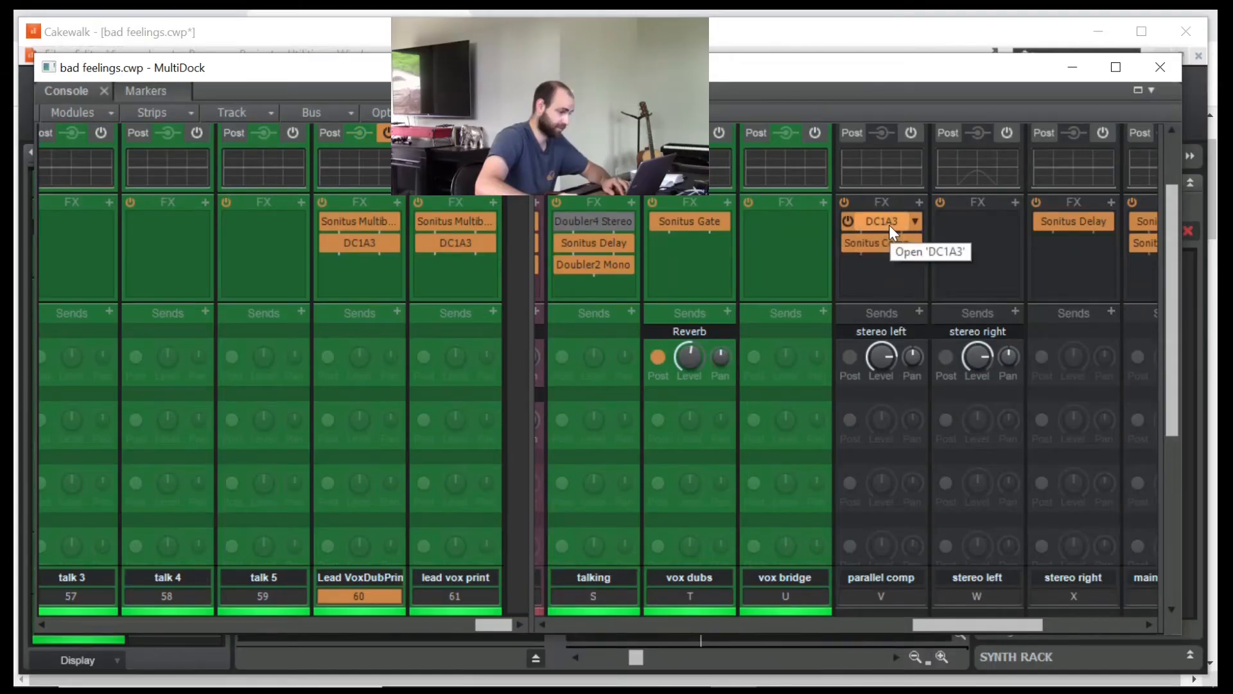
{"action": "double_click", "coordinate": [881, 222]}
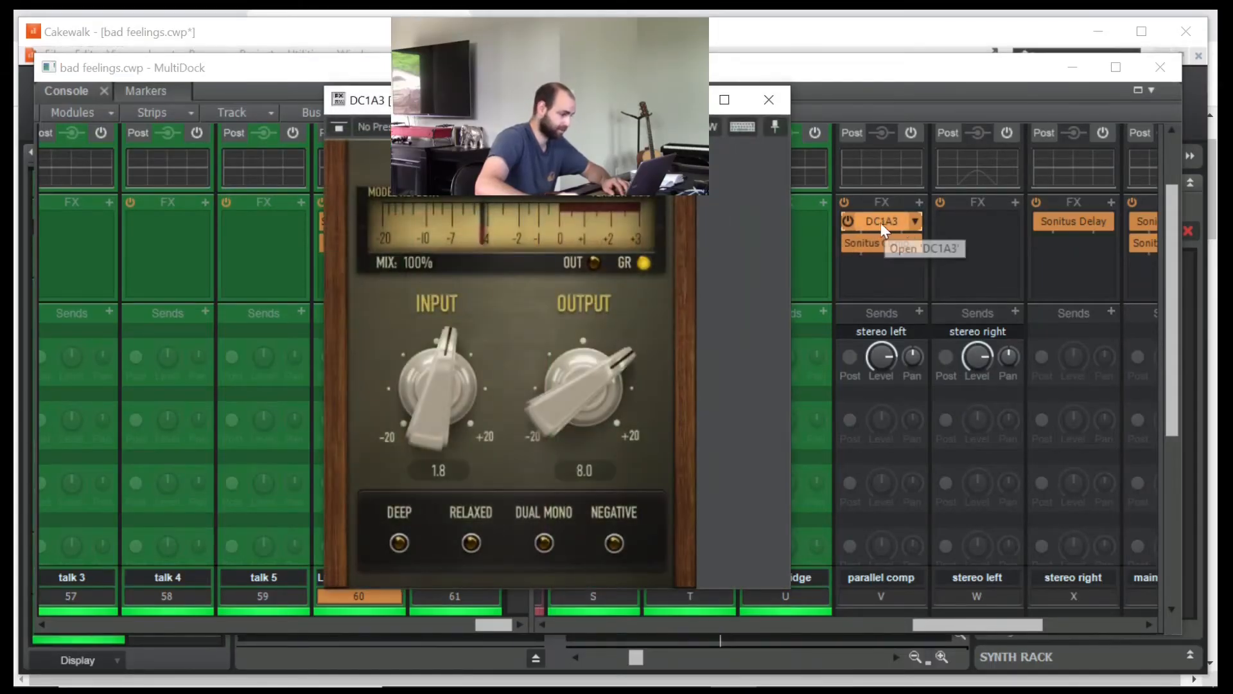
{"action": "left_click_drag", "start_coordinate": [552, 99], "coordinate": [713, 103]}
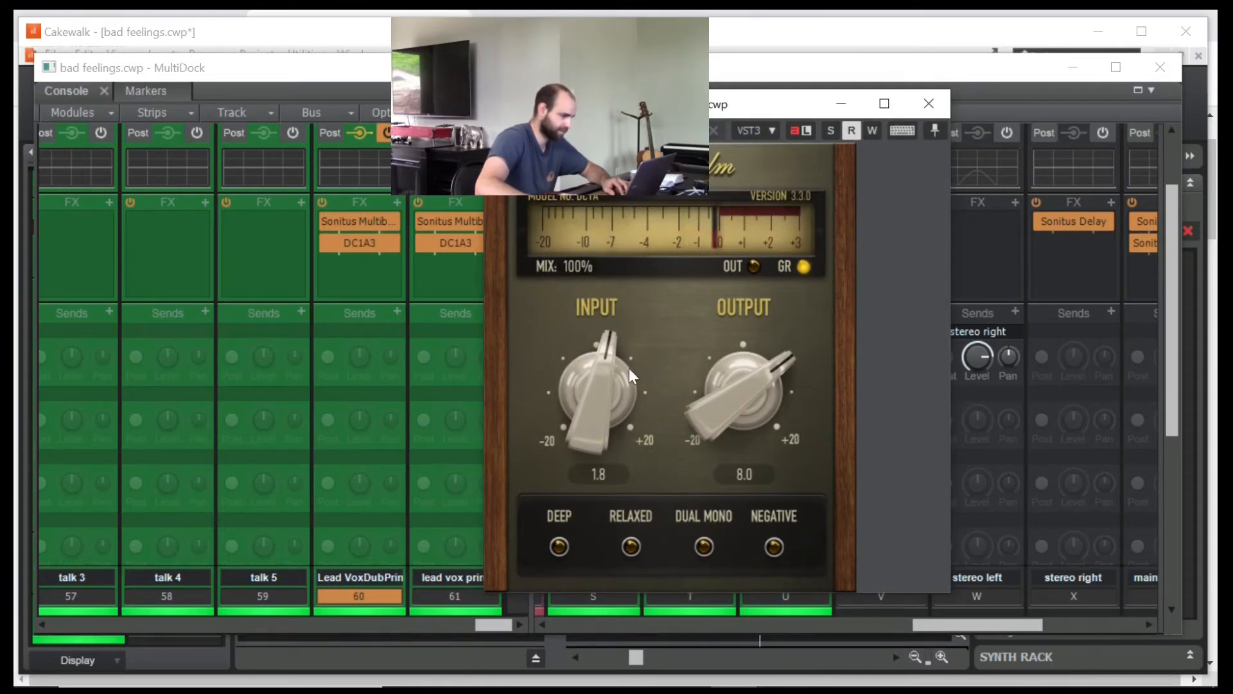
{"action": "left_click_drag", "start_coordinate": [591, 388], "coordinate": [596, 384]}
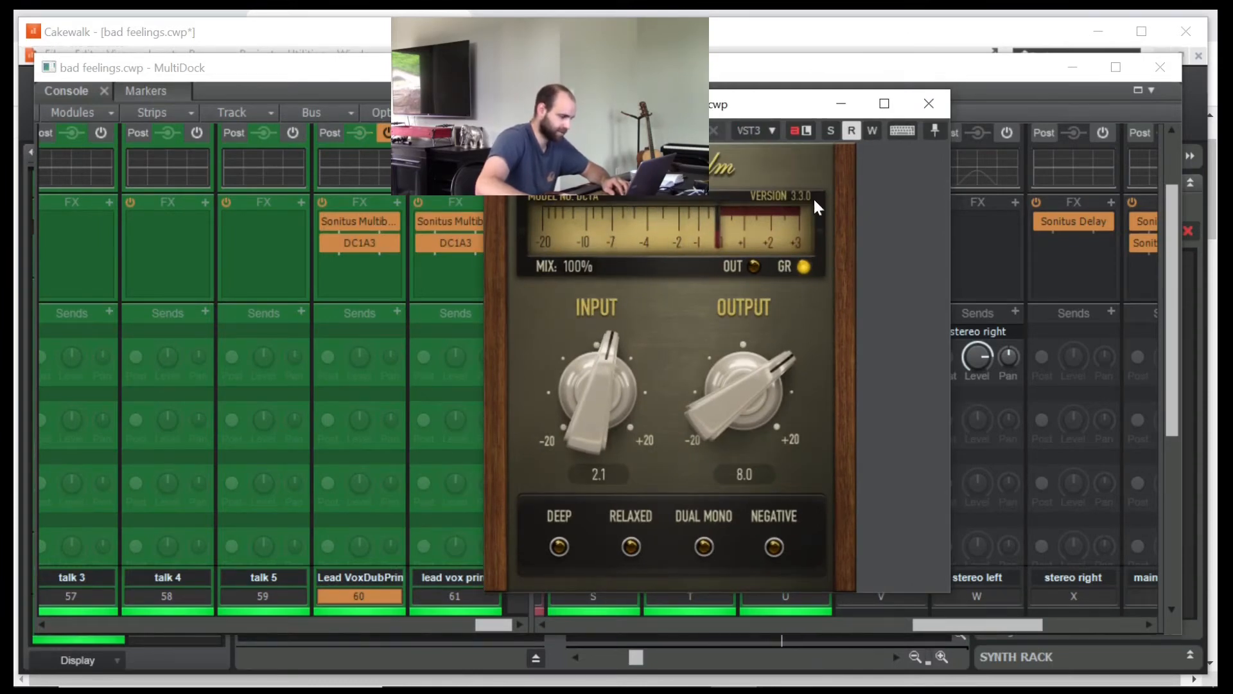
{"action": "left_click", "coordinate": [929, 103]}
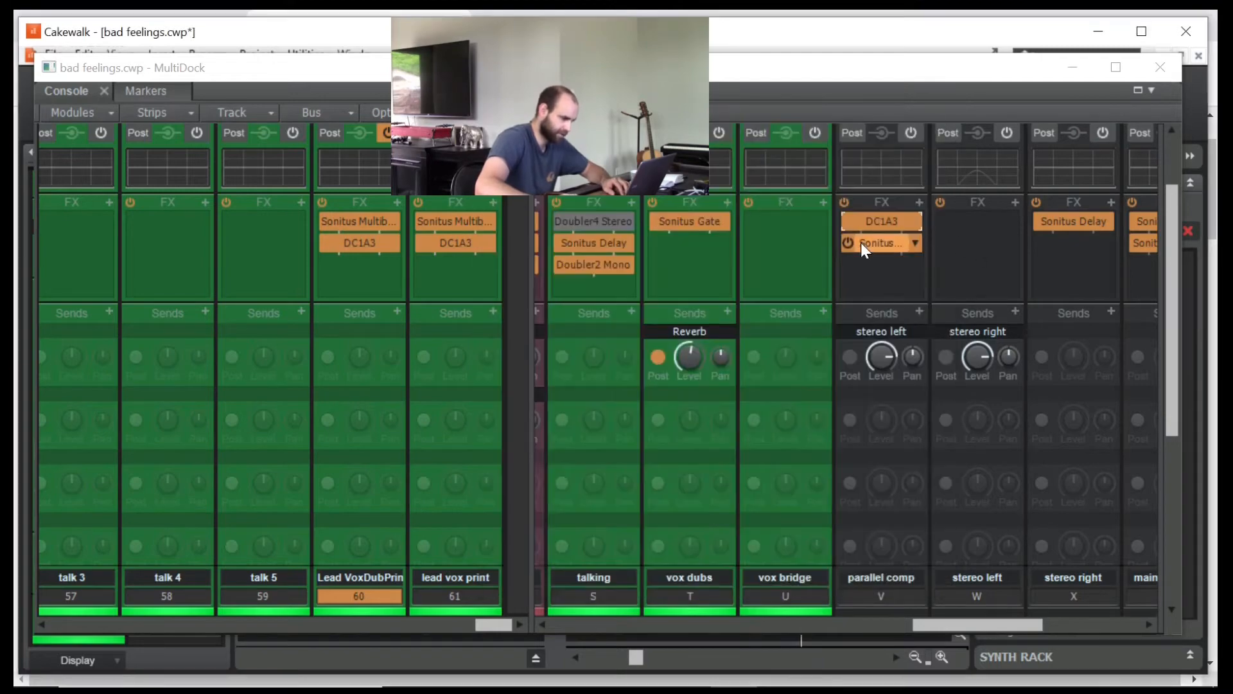
Set the Sonitus compressor threshold on the parallel comp bus to -12.7 dB, and close the plug-in
{"action": "double_click", "coordinate": [889, 242]}
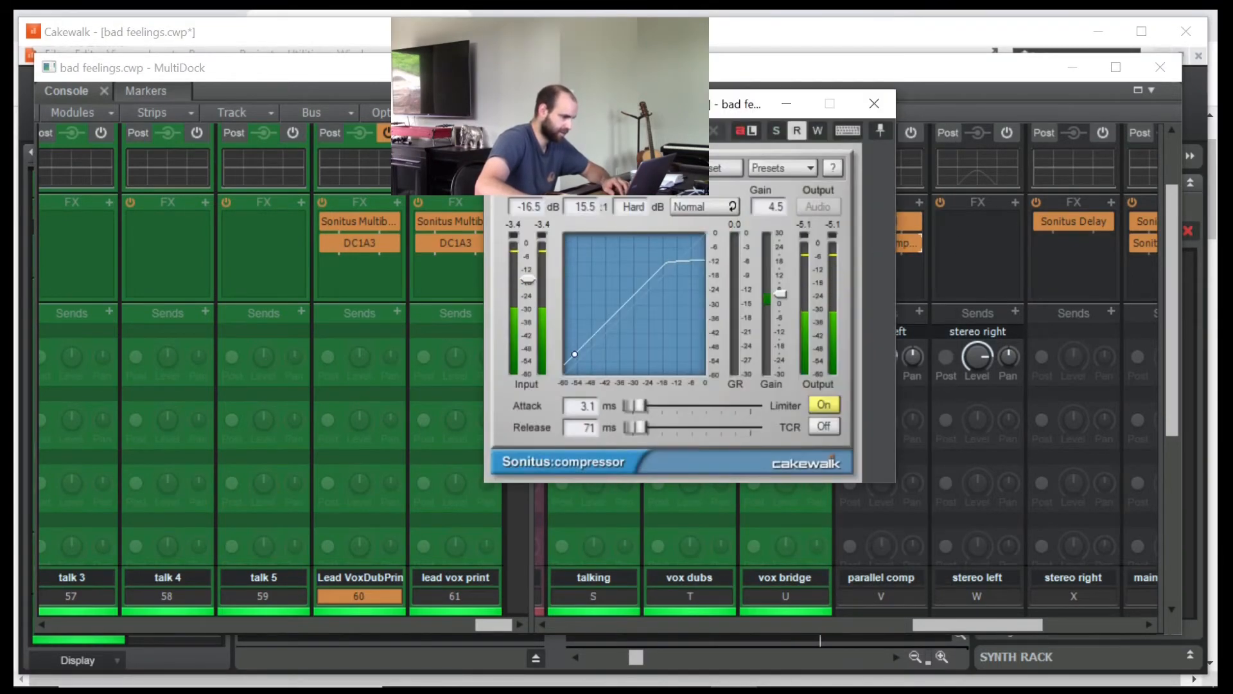
{"action": "left_click_drag", "start_coordinate": [642, 104], "coordinate": [670, 114]}
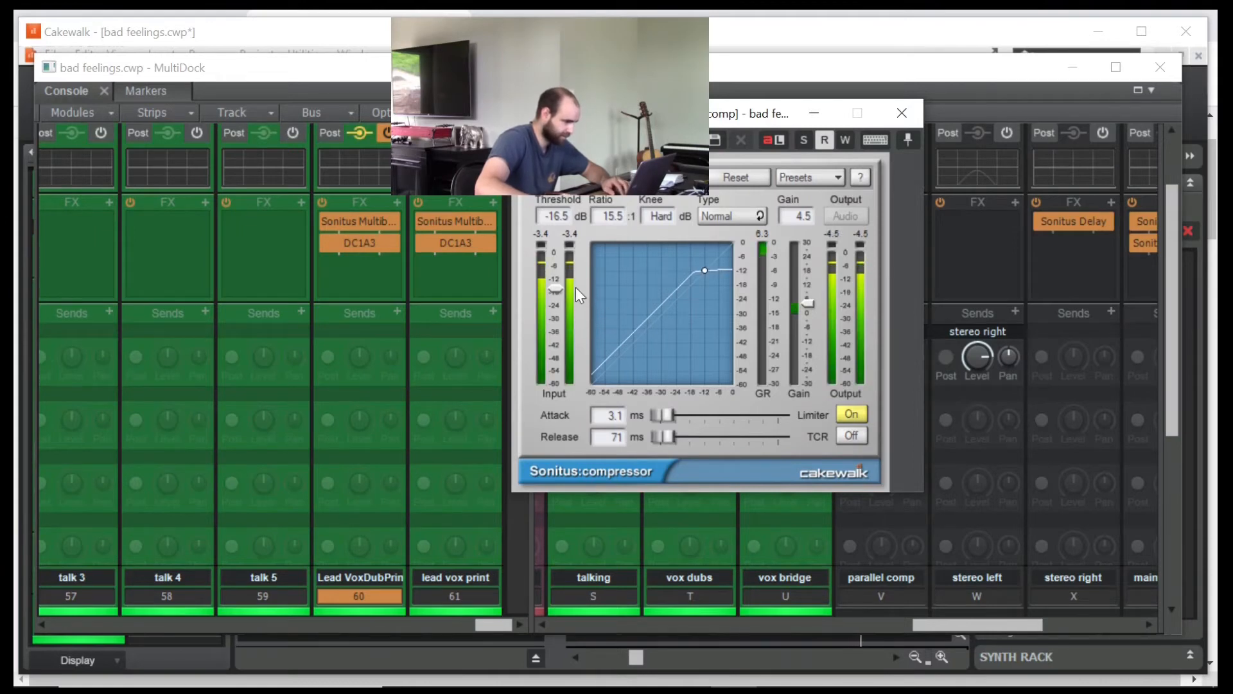
{"action": "left_click_drag", "start_coordinate": [556, 289], "coordinate": [554, 278]}
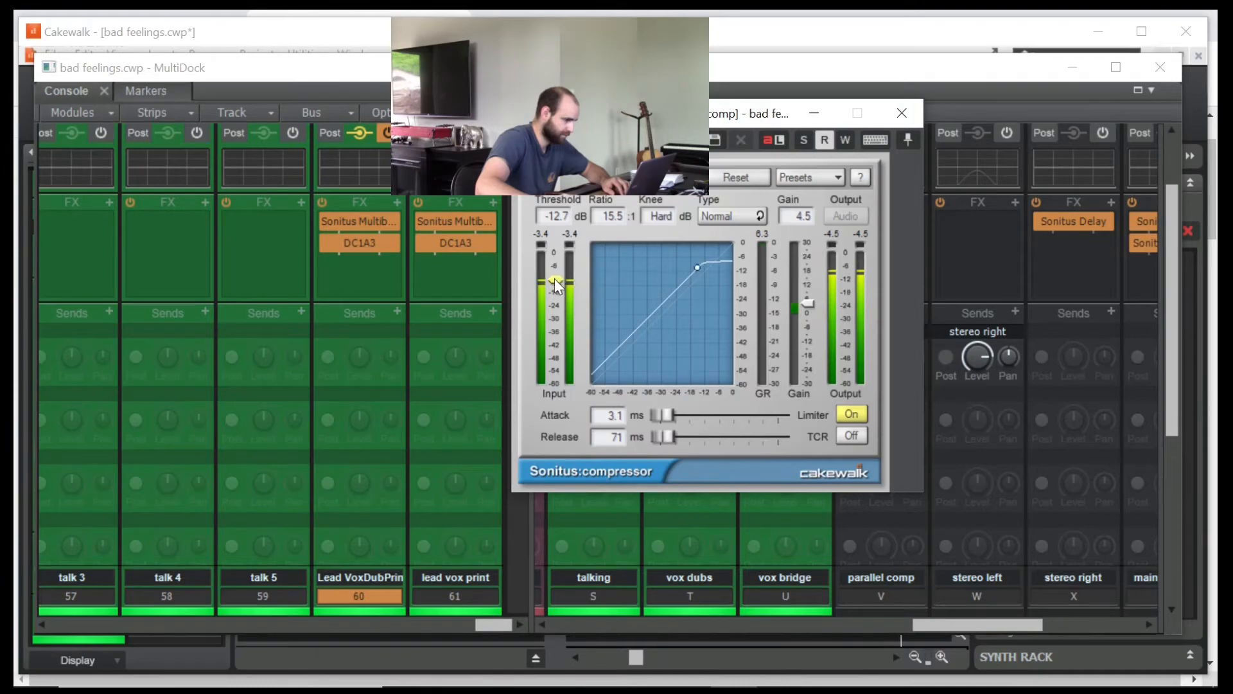
{"action": "left_click", "coordinate": [902, 113]}
Adjust the parallel comp bus volume during playback, trying -9.5 dB and settling on -5.8 dB
{"action": "left_click_drag", "start_coordinate": [1173, 302], "coordinate": [1135, 483]}
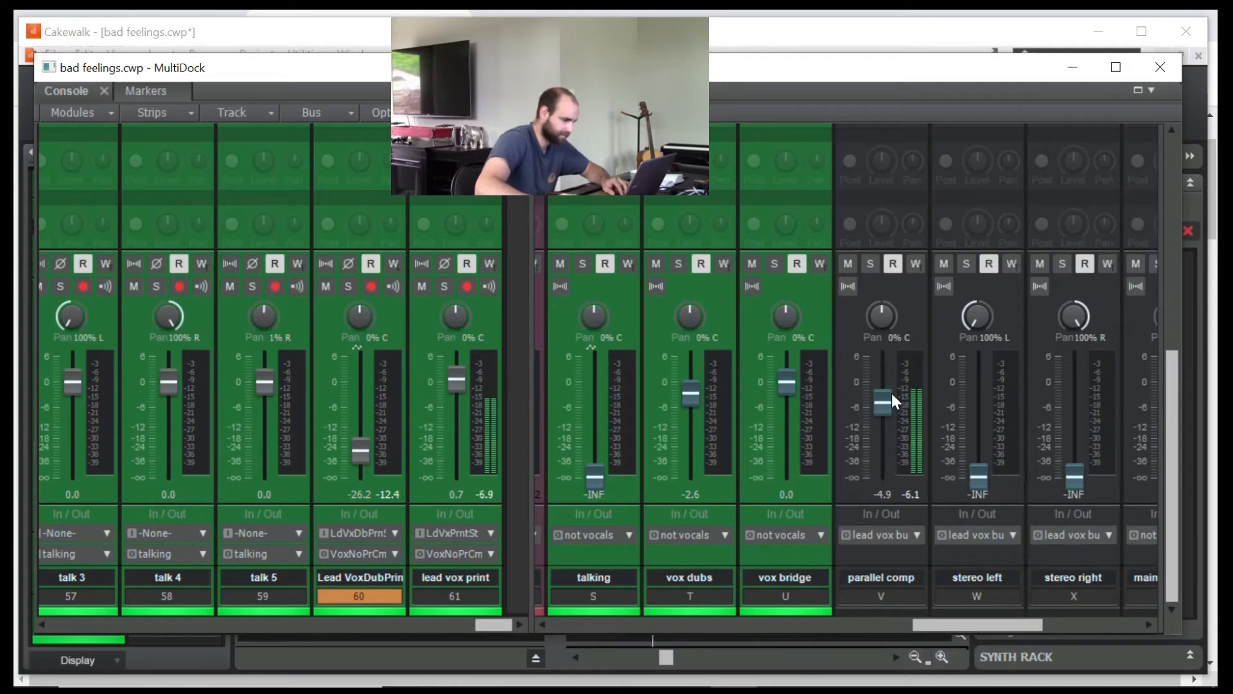
{"action": "left_click", "coordinate": [894, 419]}
{"action": "mouse_move", "coordinate": [883, 419]}
{"action": "left_mouse_down"}
{"action": "mouse_move", "coordinate": [882, 476]}
{"action": "mouse_move", "coordinate": [883, 426]}
{"action": "left_mouse_up"}
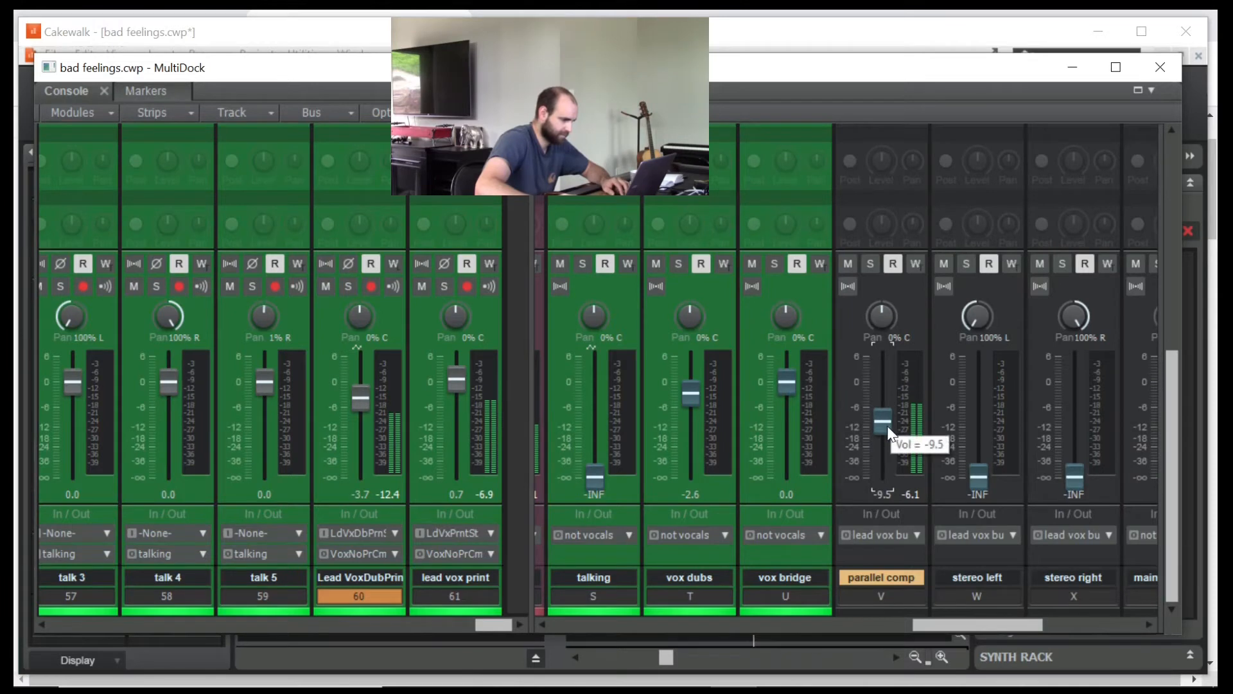
{"action": "left_click_drag", "start_coordinate": [893, 416], "coordinate": [882, 411]}
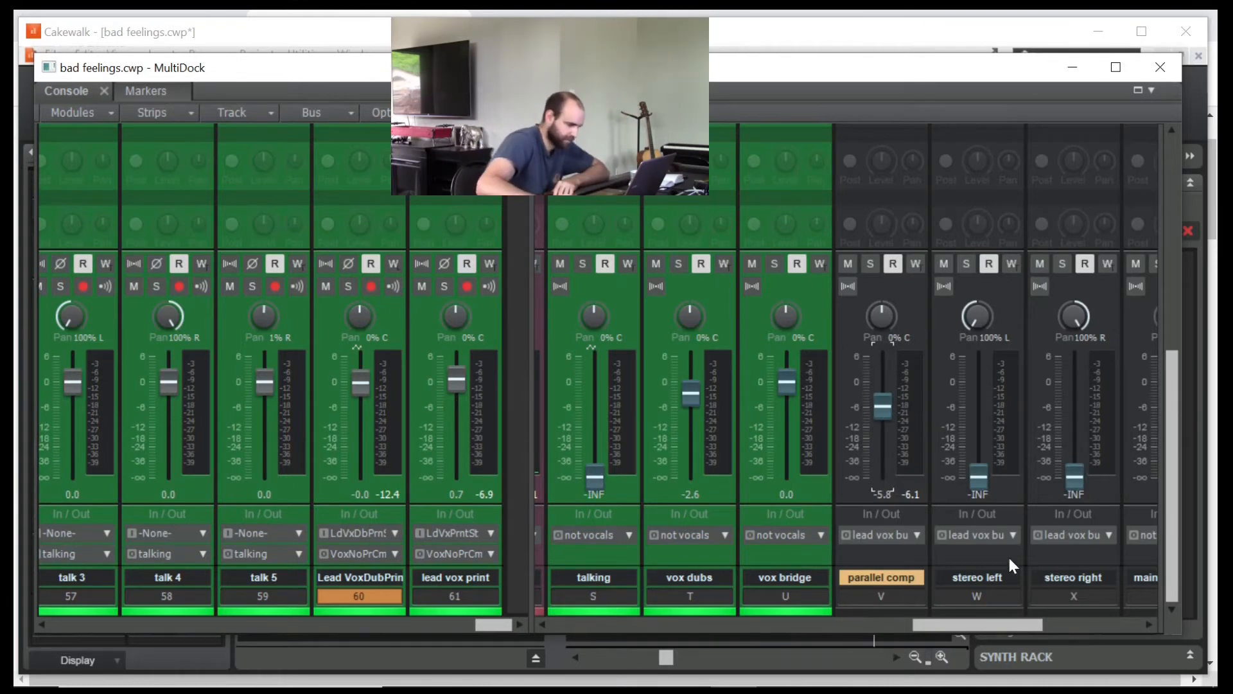
Lower the lead vox bus volume to -3.6 dB and reset its clipping indicator
{"action": "left_click_drag", "start_coordinate": [967, 623], "coordinate": [1058, 626]}
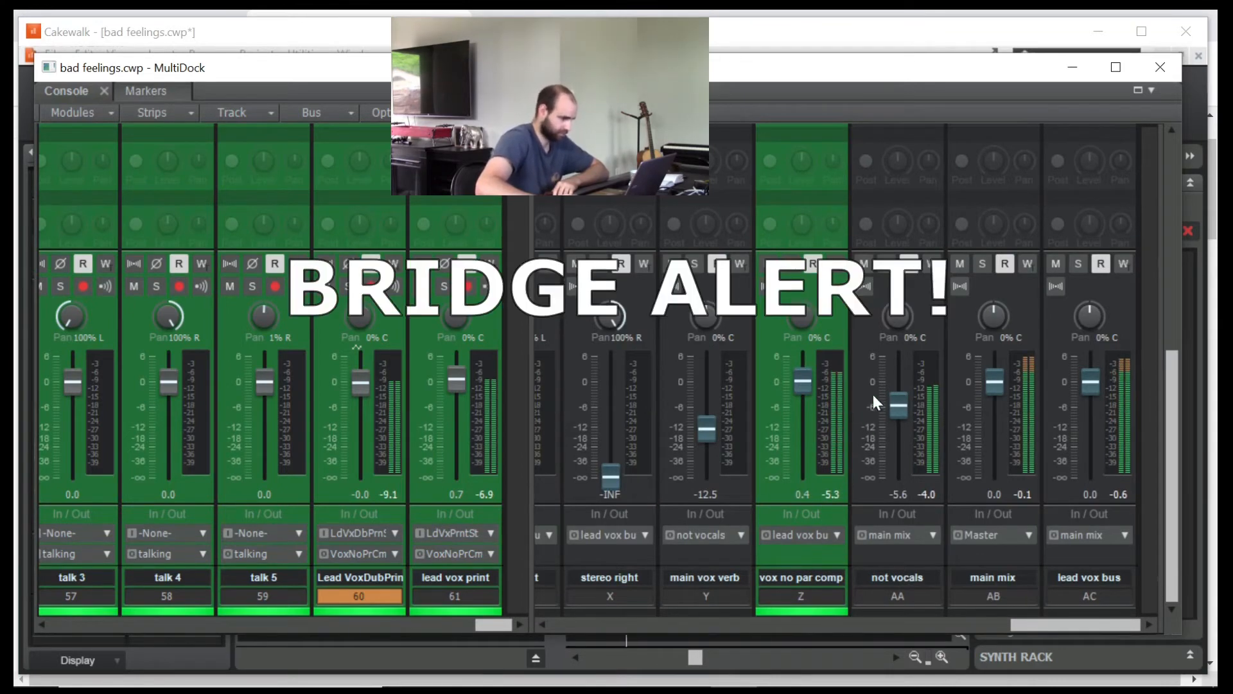
{"action": "left_click_drag", "start_coordinate": [1094, 384], "coordinate": [1094, 399]}
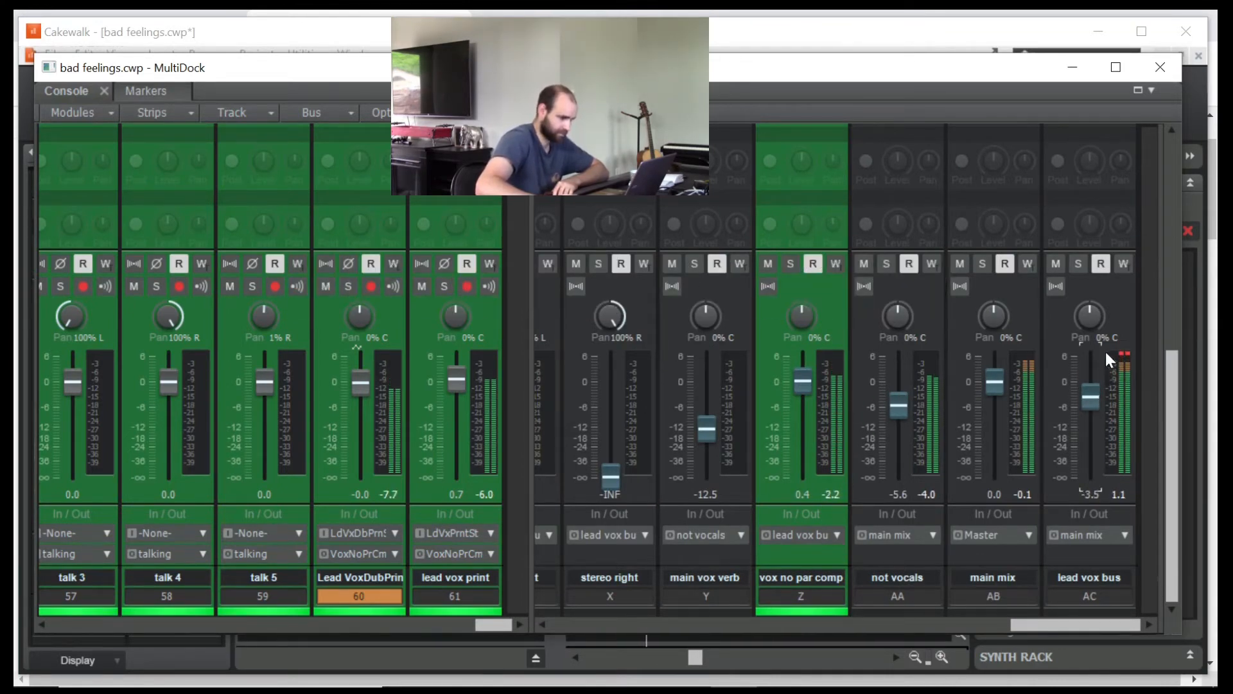
{"action": "left_click", "coordinate": [1124, 353]}
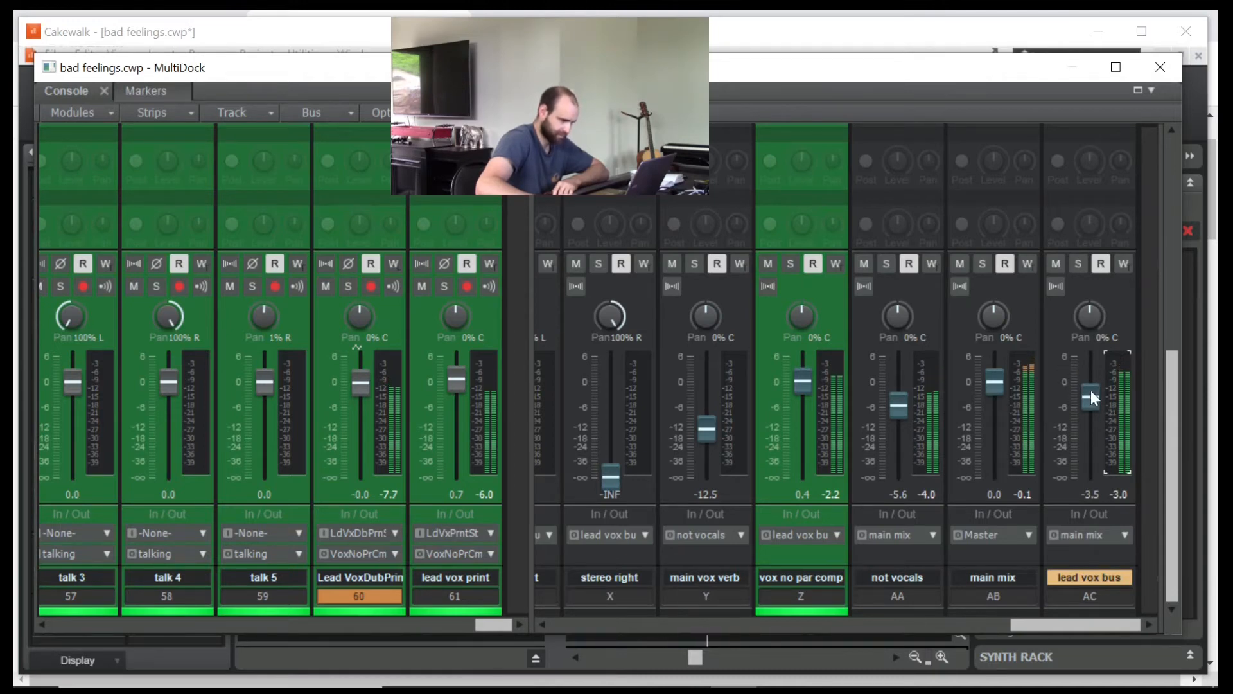
{"action": "mouse_move", "coordinate": [1095, 391]}
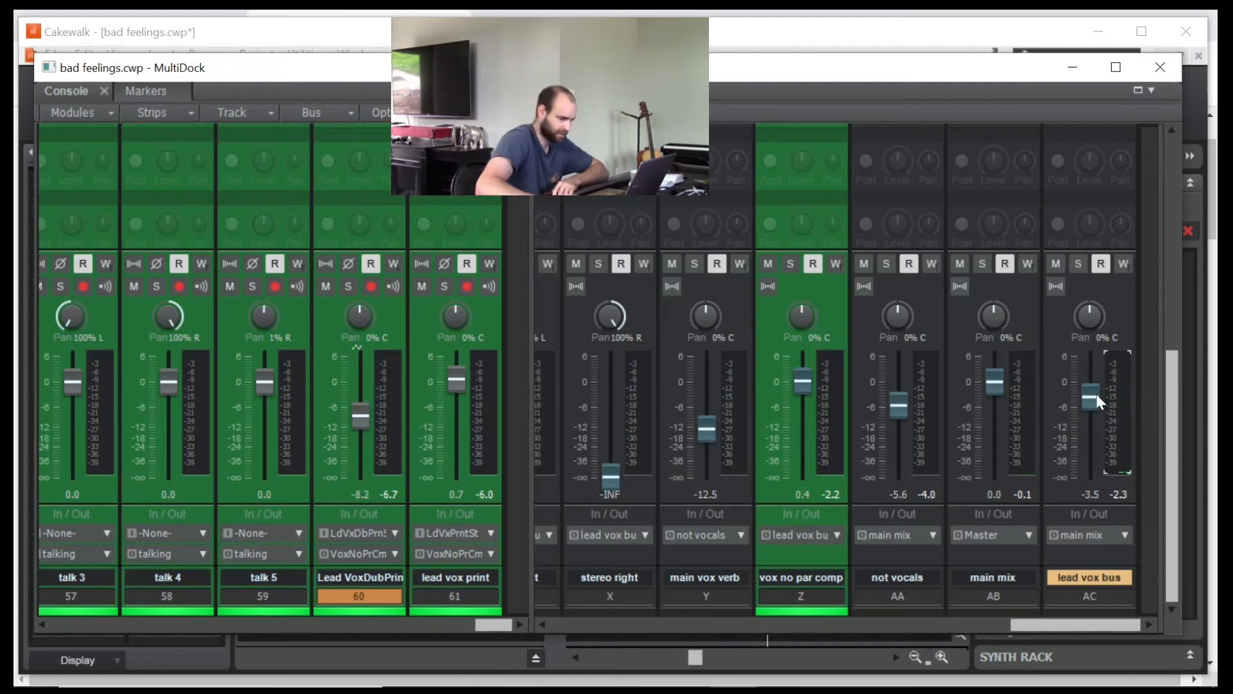
{"action": "left_click", "coordinate": [1093, 395]}
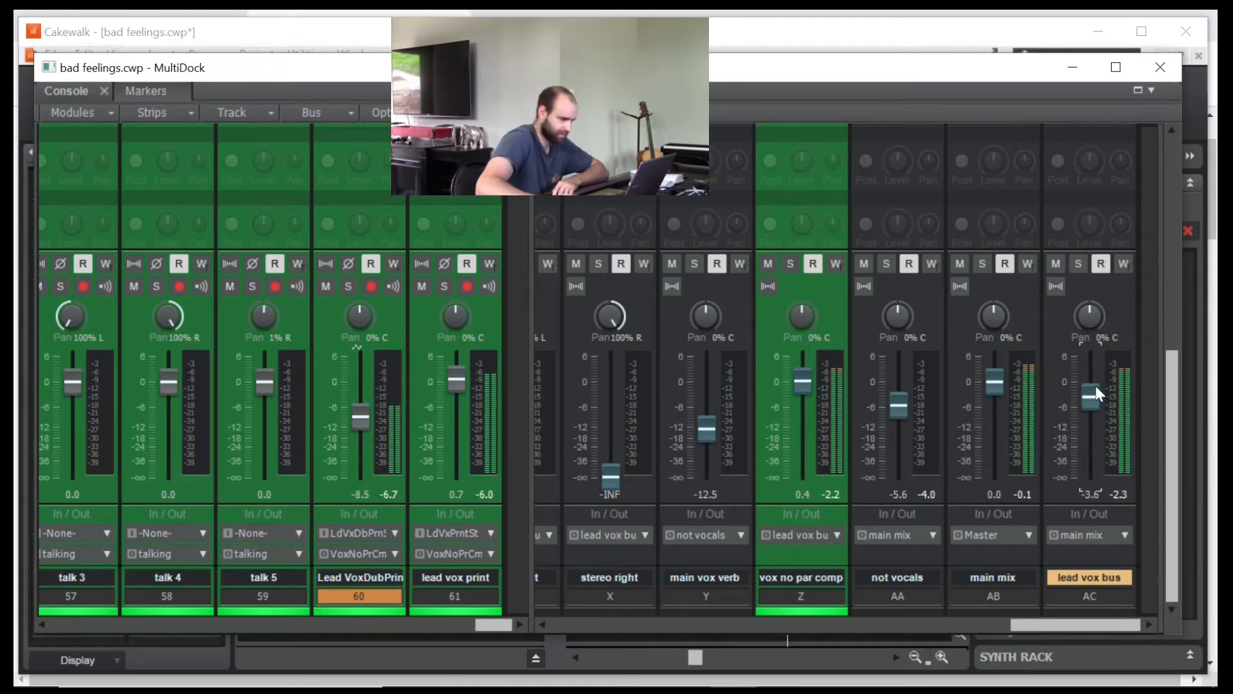
{"action": "mouse_move", "coordinate": [1095, 389]}
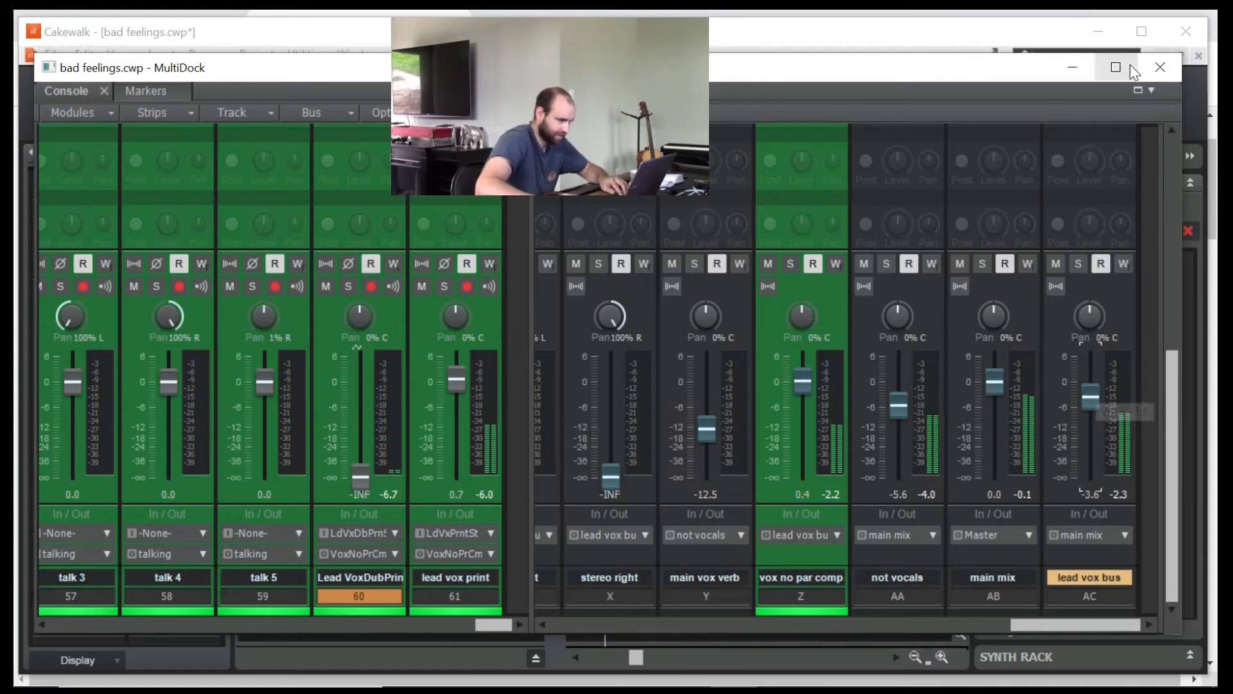
Put the console window away and select the lead vox print track
{"action": "left_click", "coordinate": [1081, 74]}
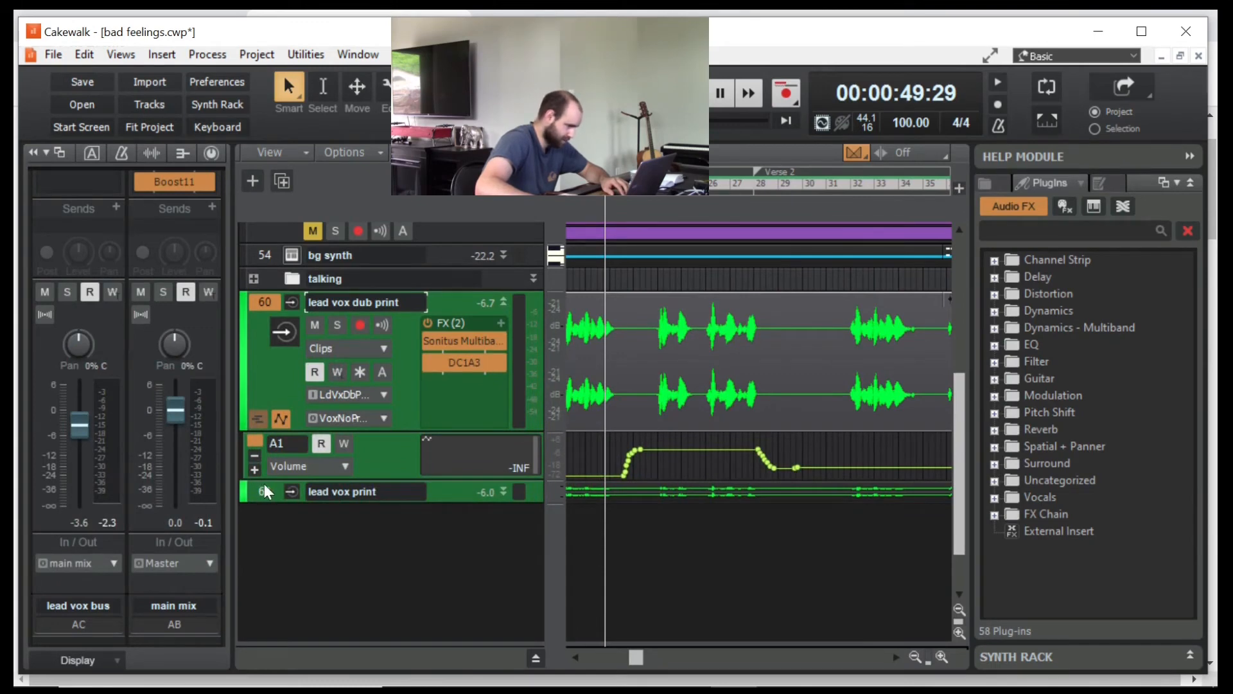
{"action": "left_click", "coordinate": [269, 499]}
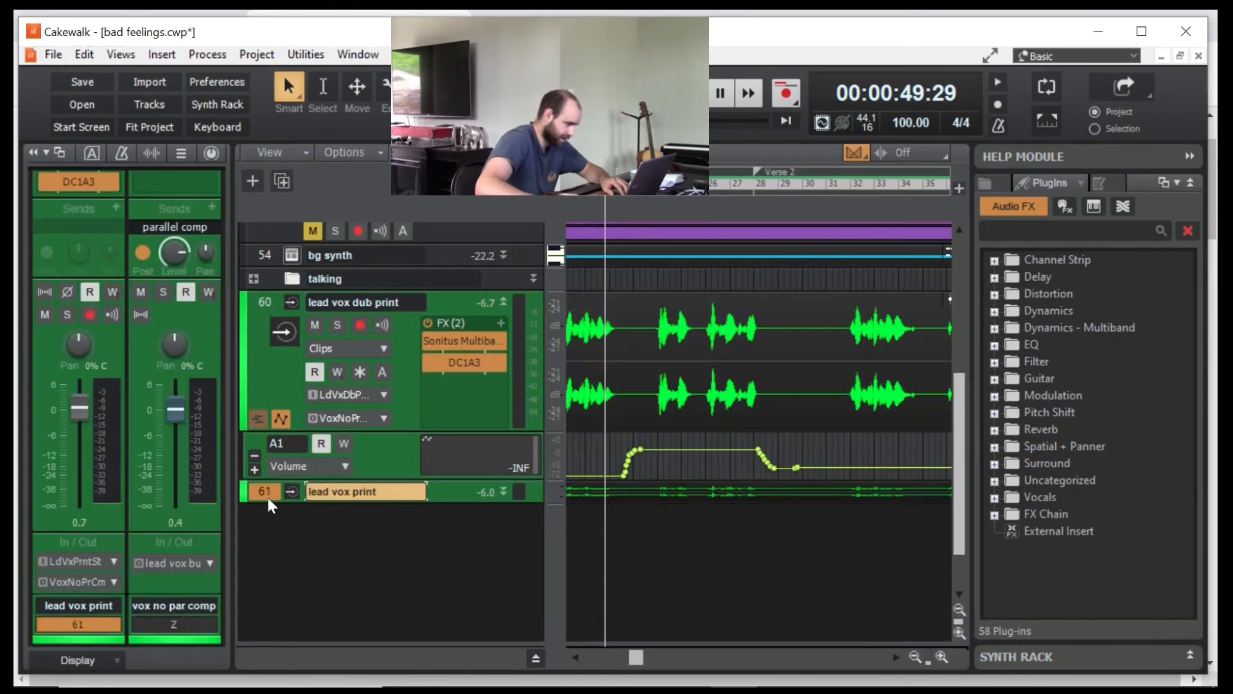
Expand the lead vox print track and place the playhead at 00:02:08:26, just before the vocal phrase leading into Verse 3
{"action": "left_click", "coordinate": [504, 493]}
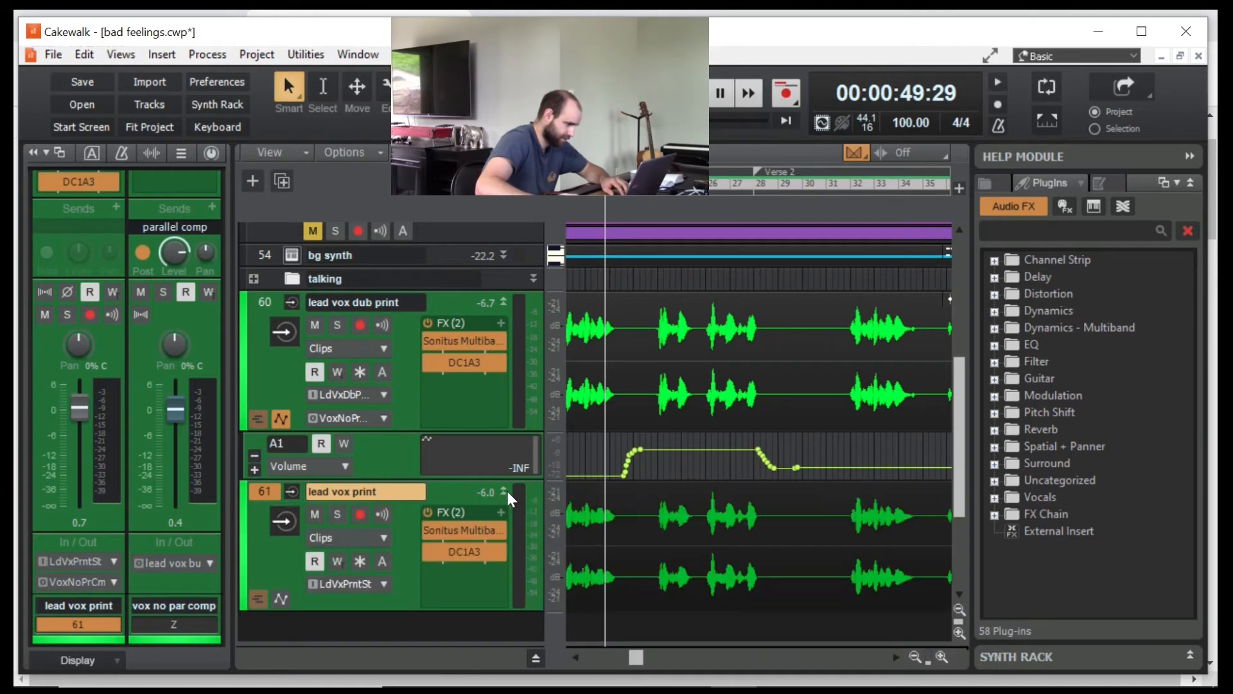
{"action": "left_click_drag", "start_coordinate": [635, 660], "coordinate": [706, 665]}
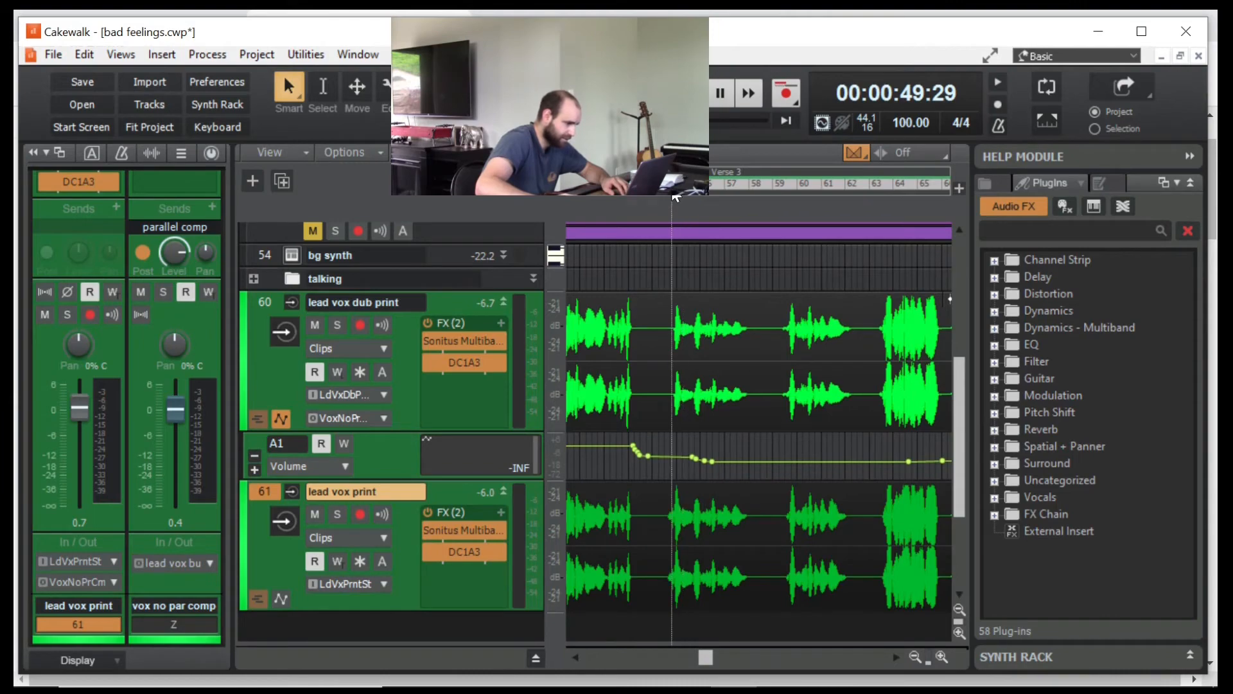
{"action": "left_click", "coordinate": [669, 190]}
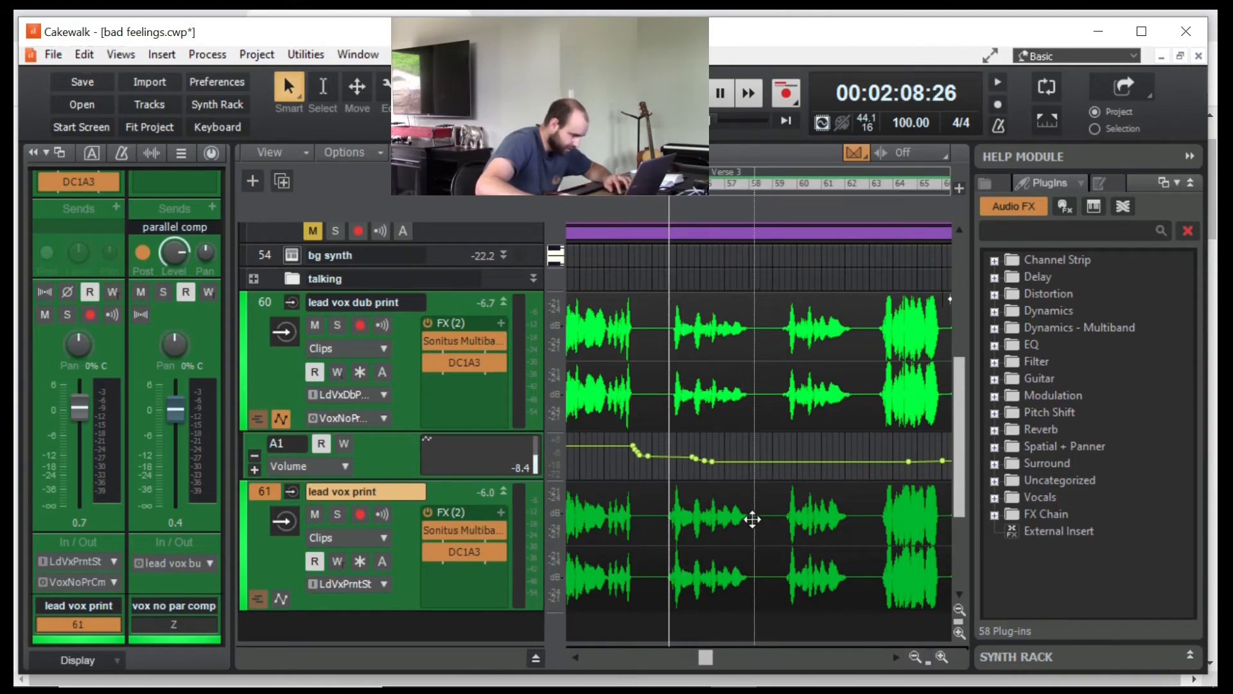
Audition the quiet breath before the phrase leading into Verse 3 and split it into its own clip on the lead vox print track
{"action": "scroll", "coordinate": [688, 529], "scroll_direction": "down", "scroll_amount": 2}
{"action": "scroll", "coordinate": [688, 528], "scroll_direction": "up", "scroll_amount": 4}
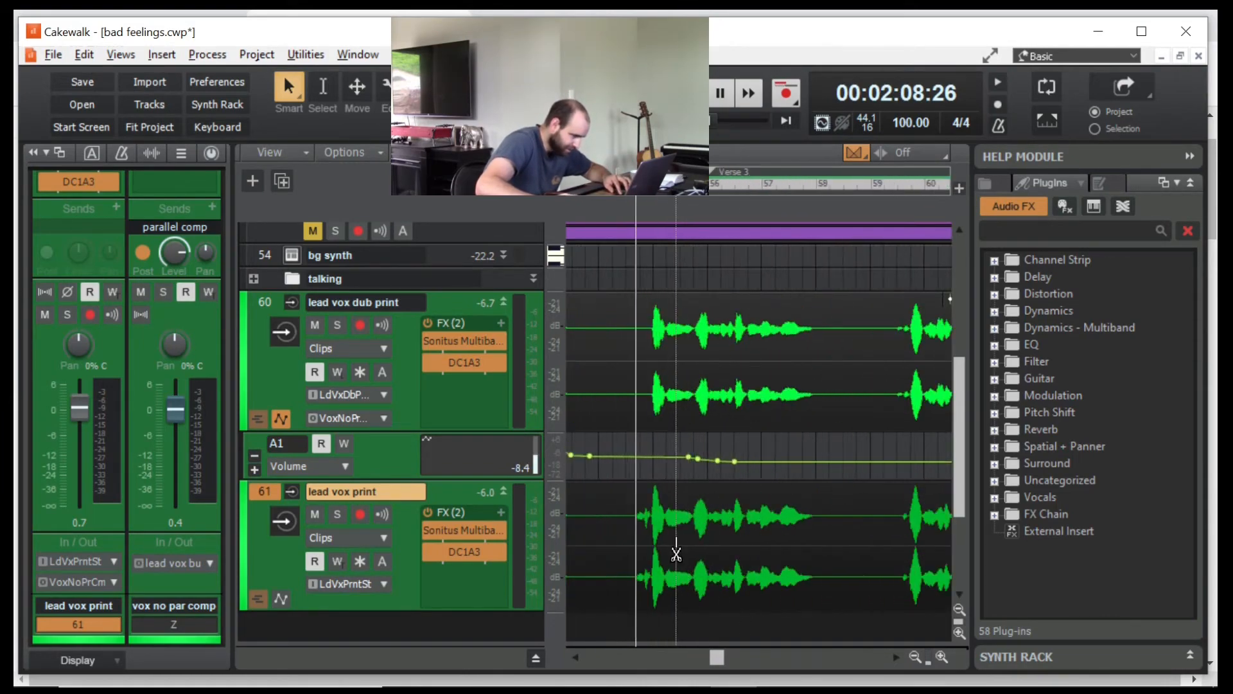
{"action": "left_click_drag", "start_coordinate": [721, 659], "coordinate": [720, 661]}
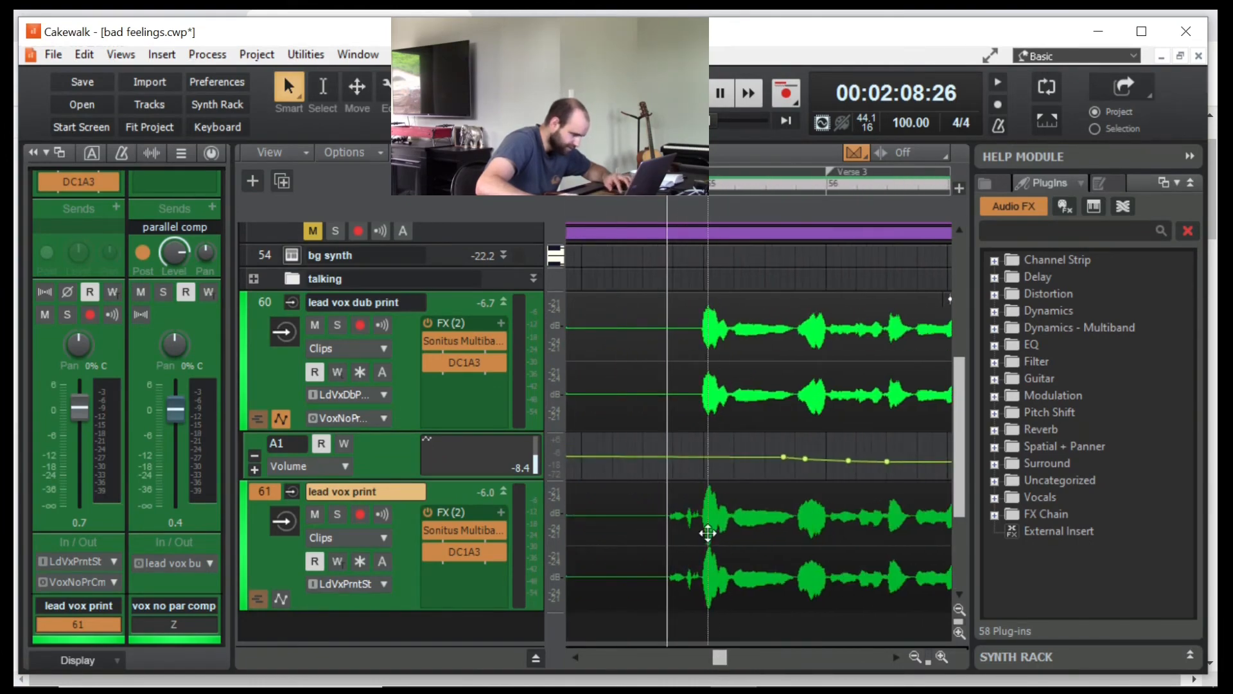
{"action": "scroll", "coordinate": [690, 569], "scroll_direction": "up", "scroll_amount": 3}
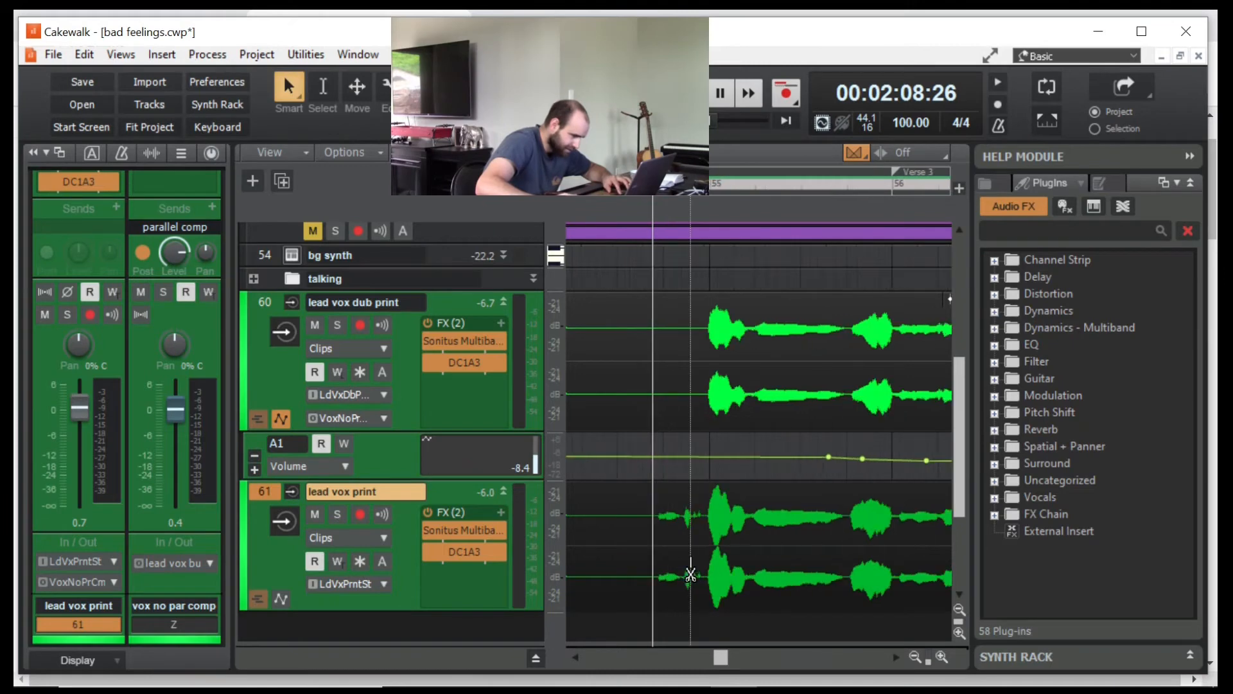
{"action": "scroll", "coordinate": [660, 571], "scroll_direction": "up", "scroll_amount": 2}
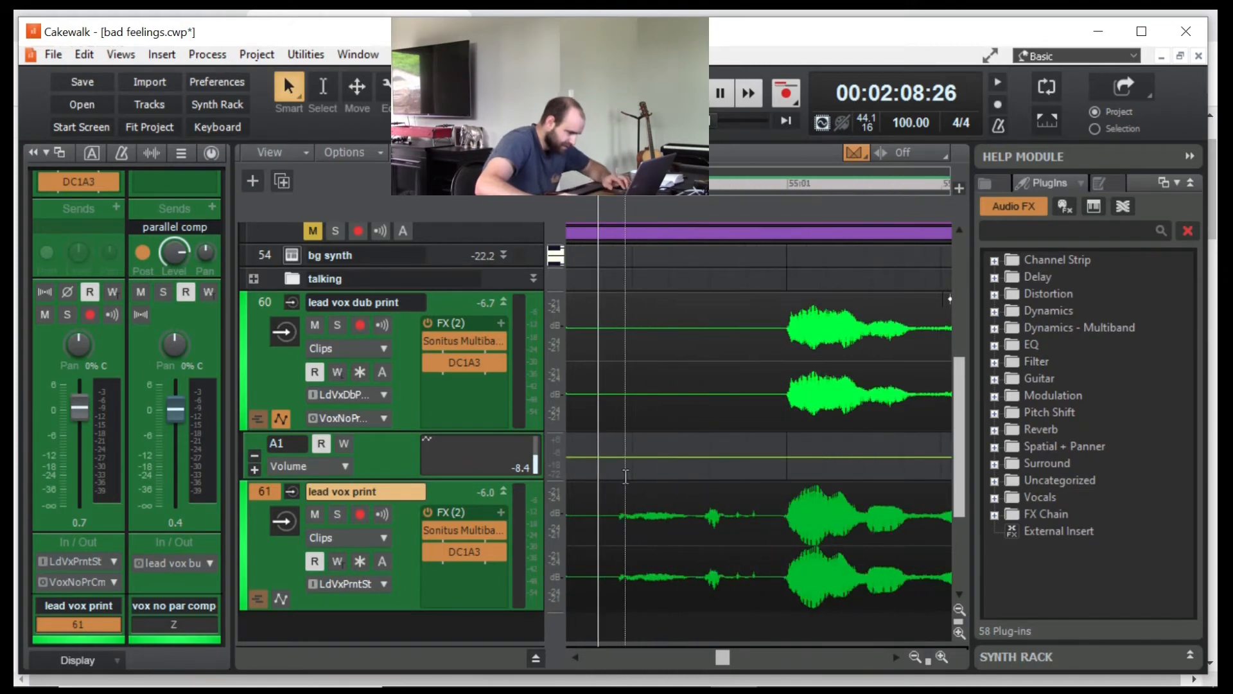
{"action": "key", "text": "space"}
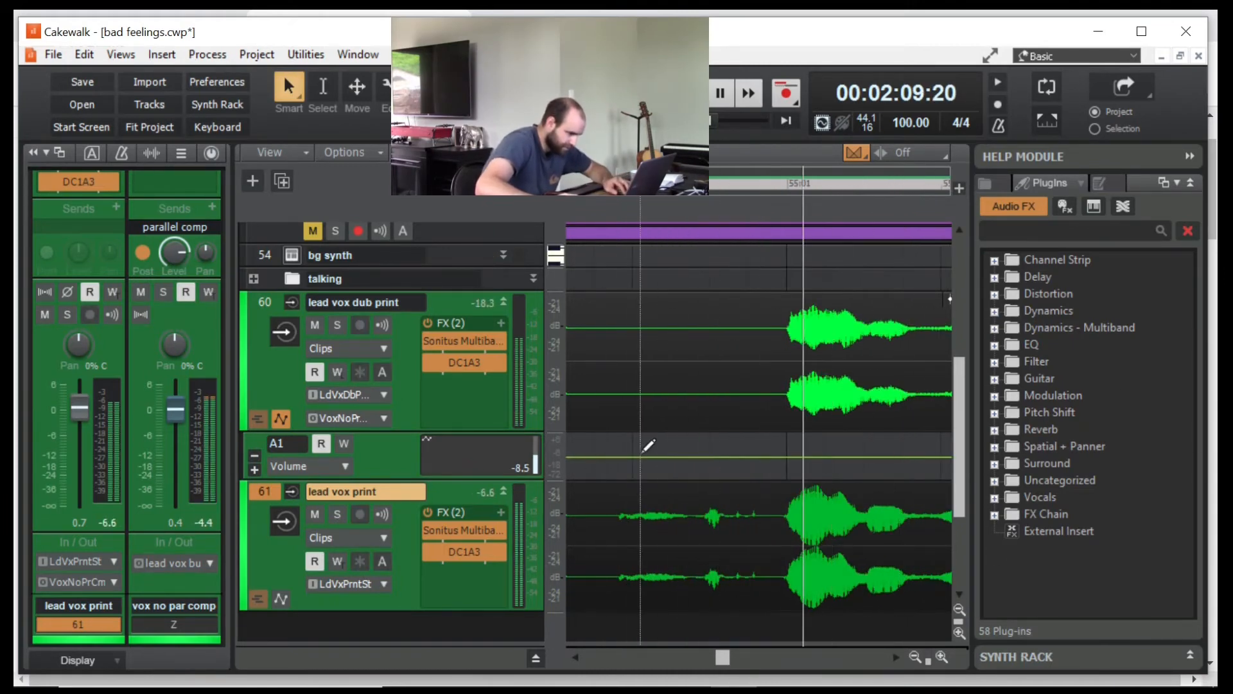
{"action": "key", "text": "space"}
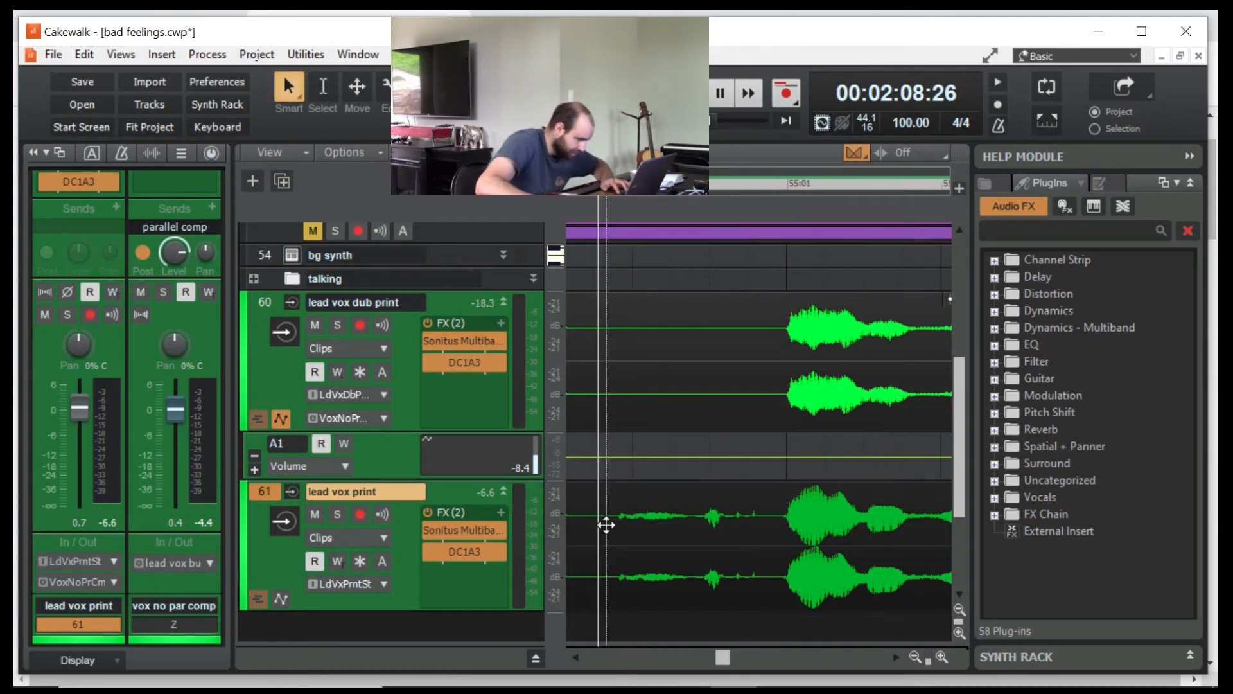
{"action": "key", "text": "alt"}
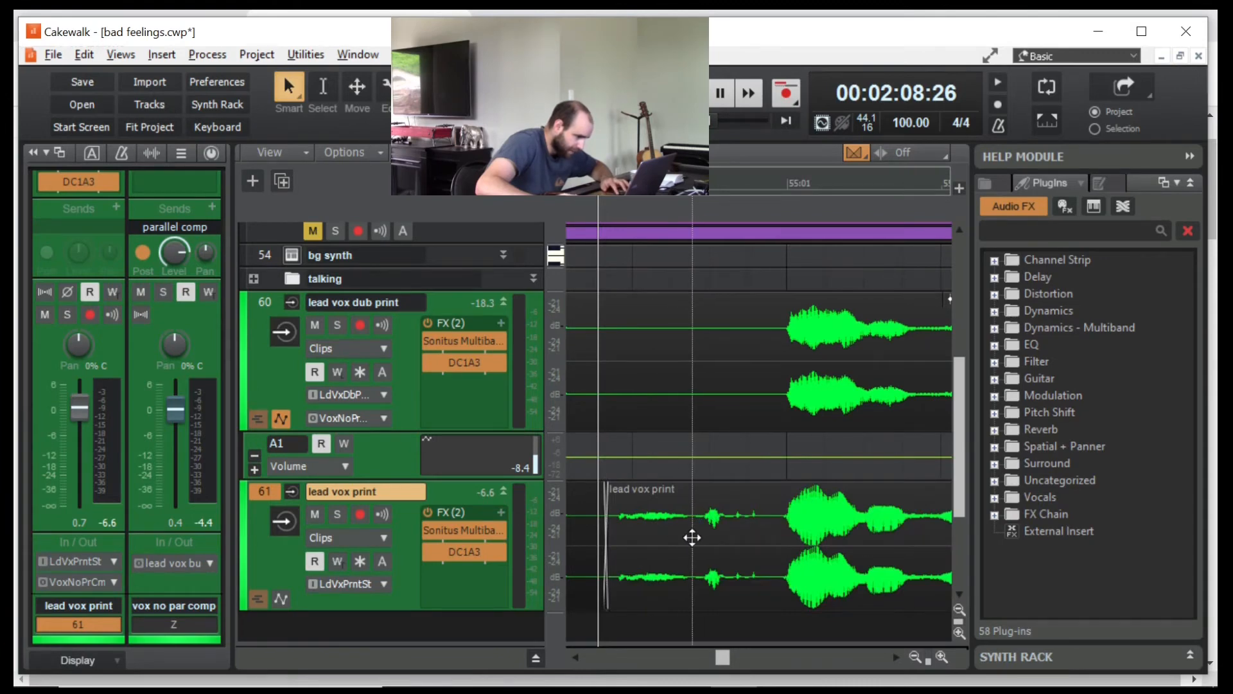
{"action": "left_click", "coordinate": [692, 537], "text": "alt"}
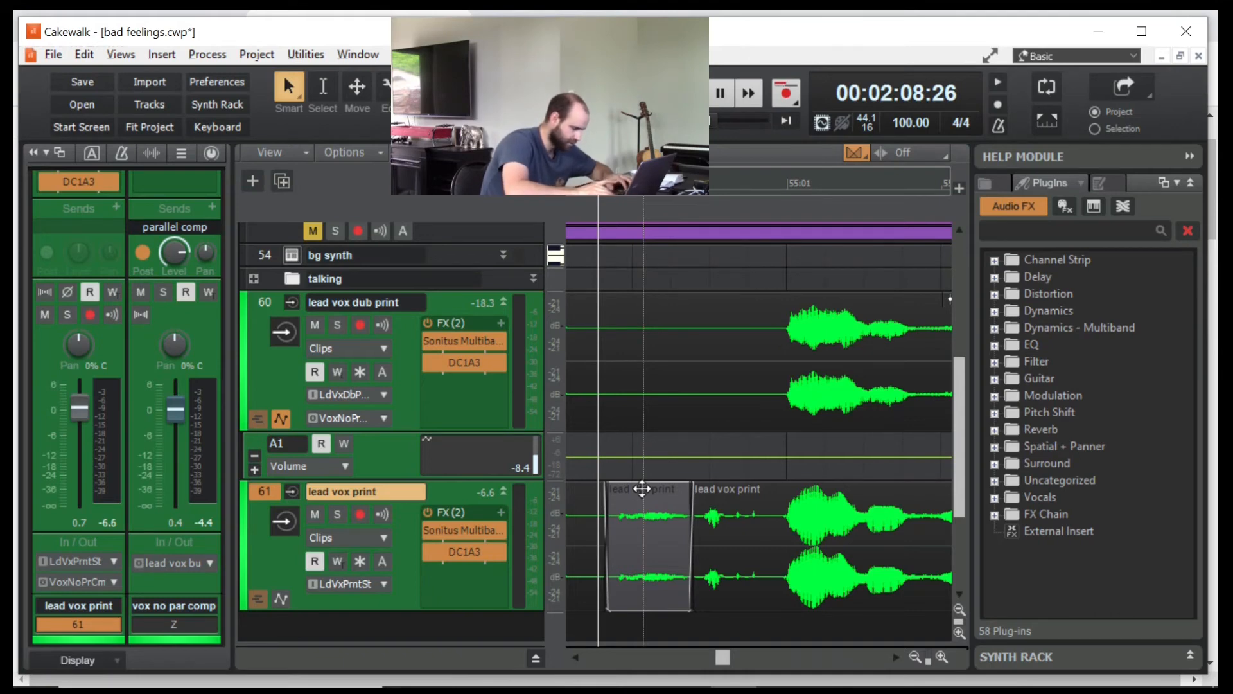
Normalize the isolated breath clip on the lead vox print track to -69 dB and audition it
{"action": "key", "text": "n"}
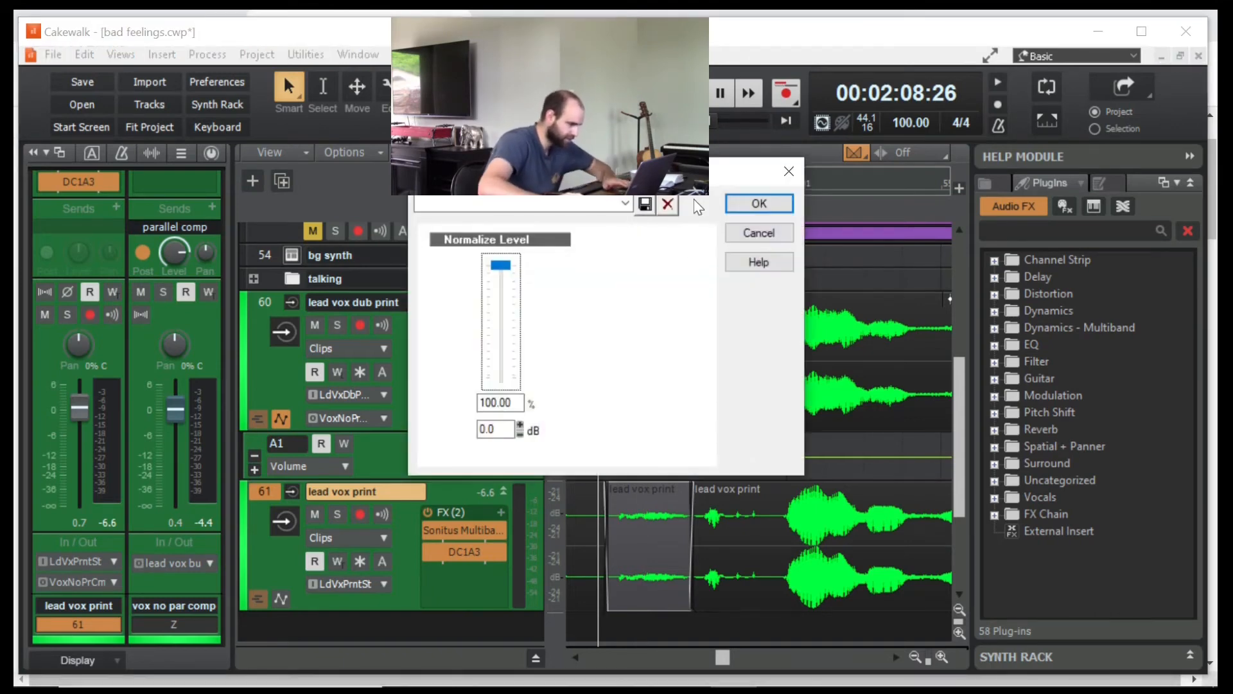
{"action": "left_click_drag", "start_coordinate": [510, 275], "coordinate": [509, 333]}
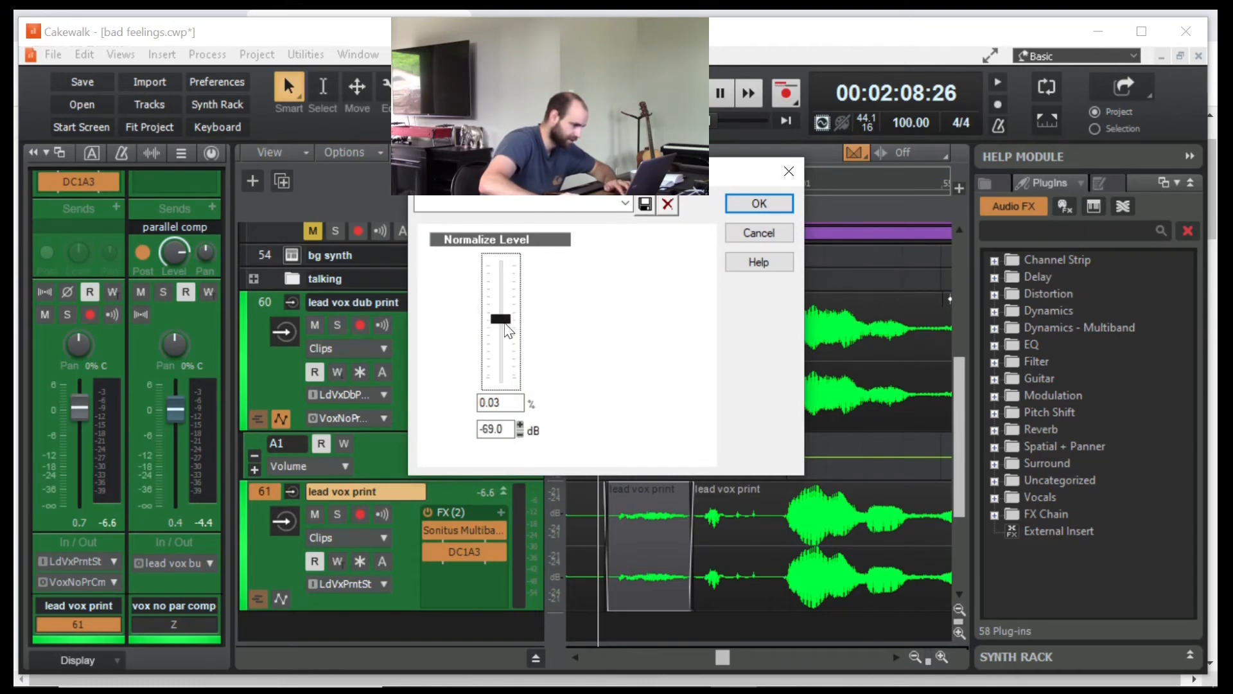
{"action": "left_click", "coordinate": [757, 205]}
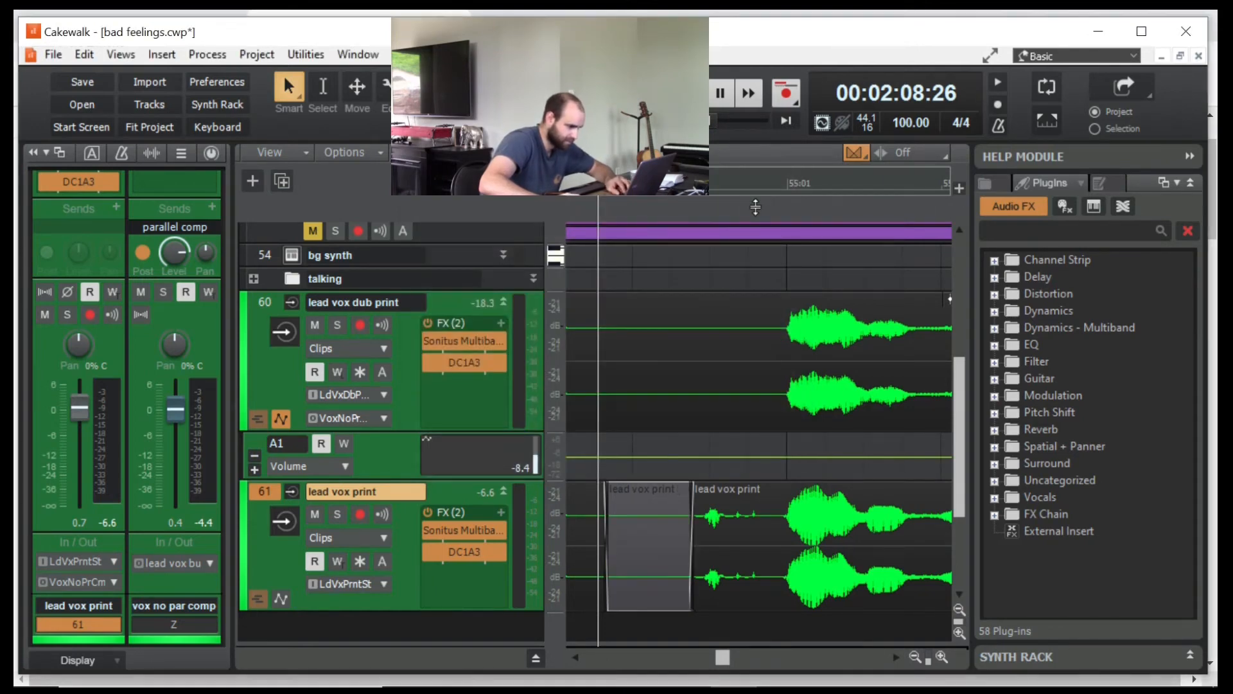
{"action": "key", "text": "space"}
{"action": "key", "text": "space"}
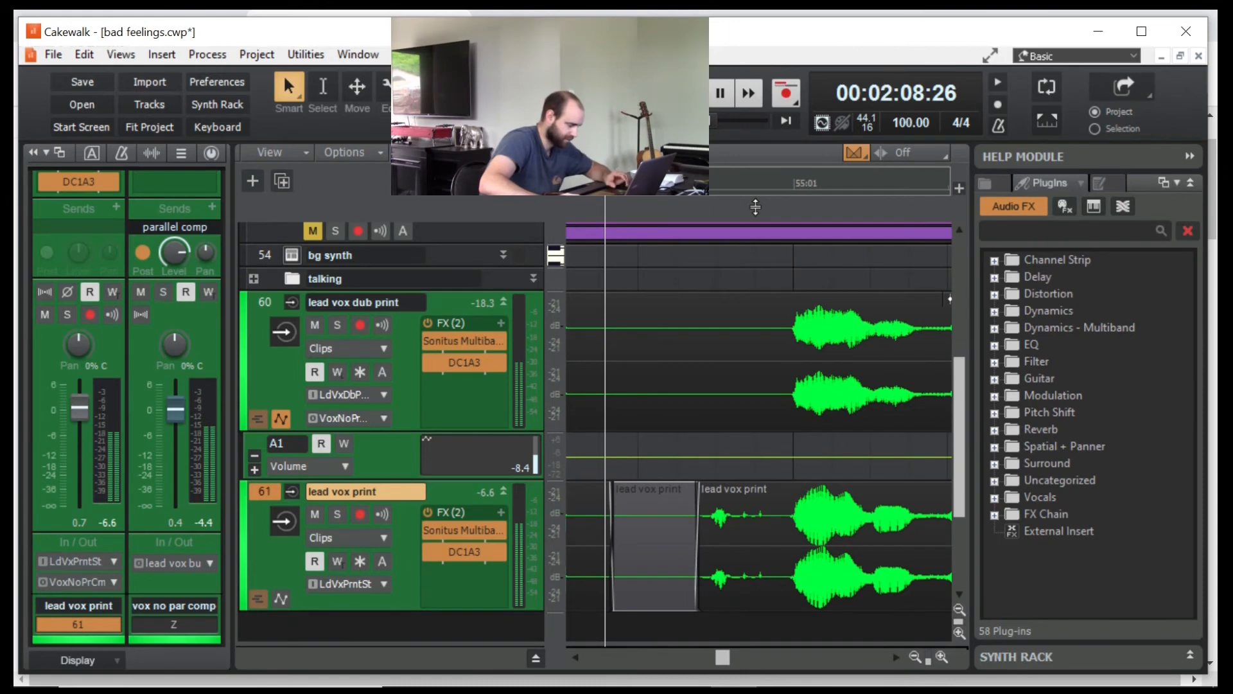
Normalize the isolated breath clip to -53 dB, checking it in playback, and save the project
{"action": "key", "text": "n"}
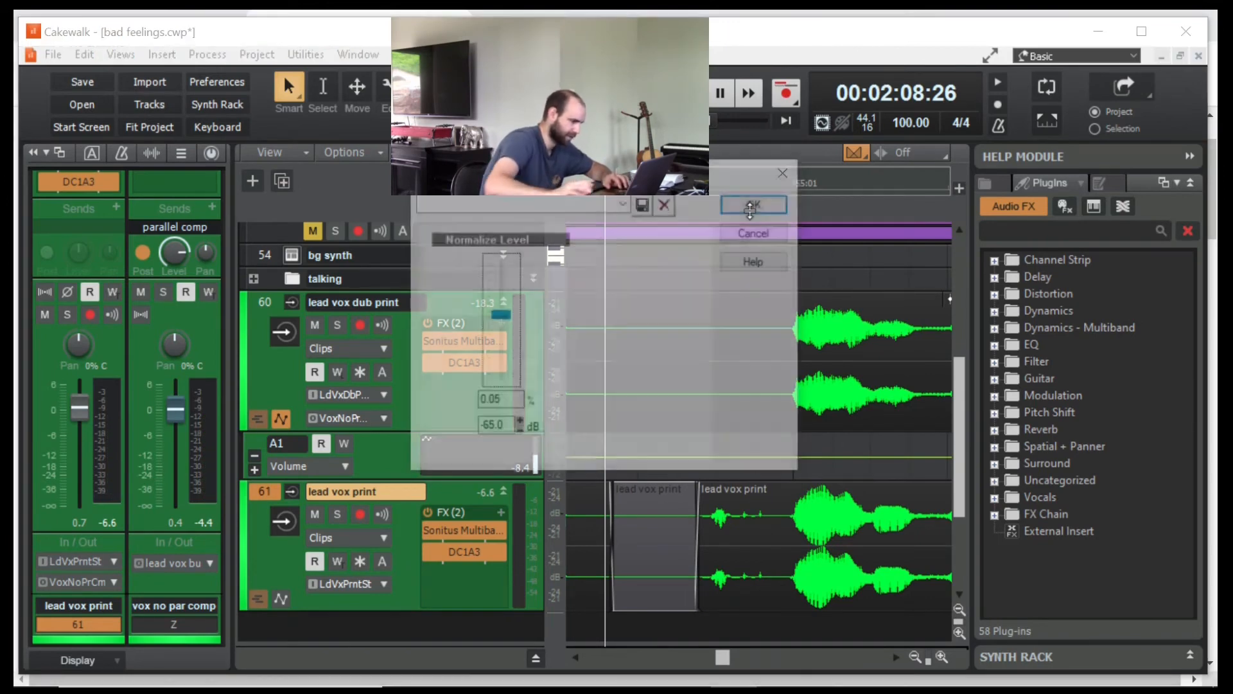
{"action": "scroll", "coordinate": [501, 321], "scroll_direction": "up", "scroll_amount": 2}
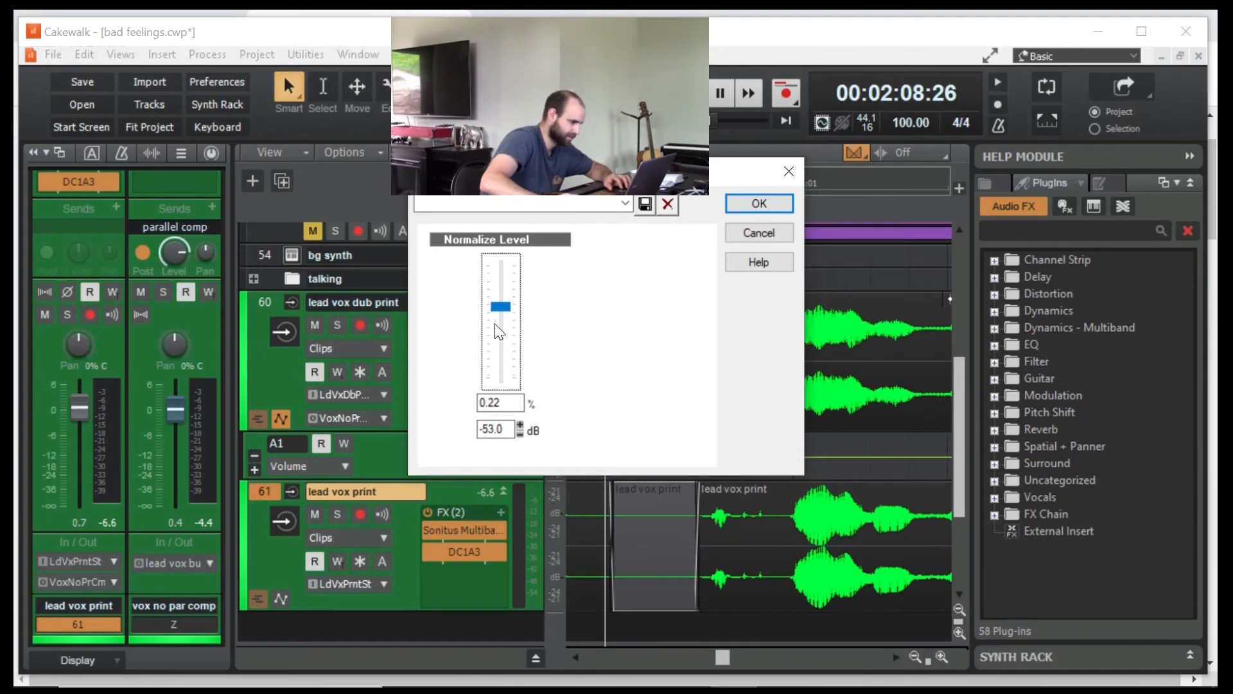
{"action": "left_click", "coordinate": [759, 203]}
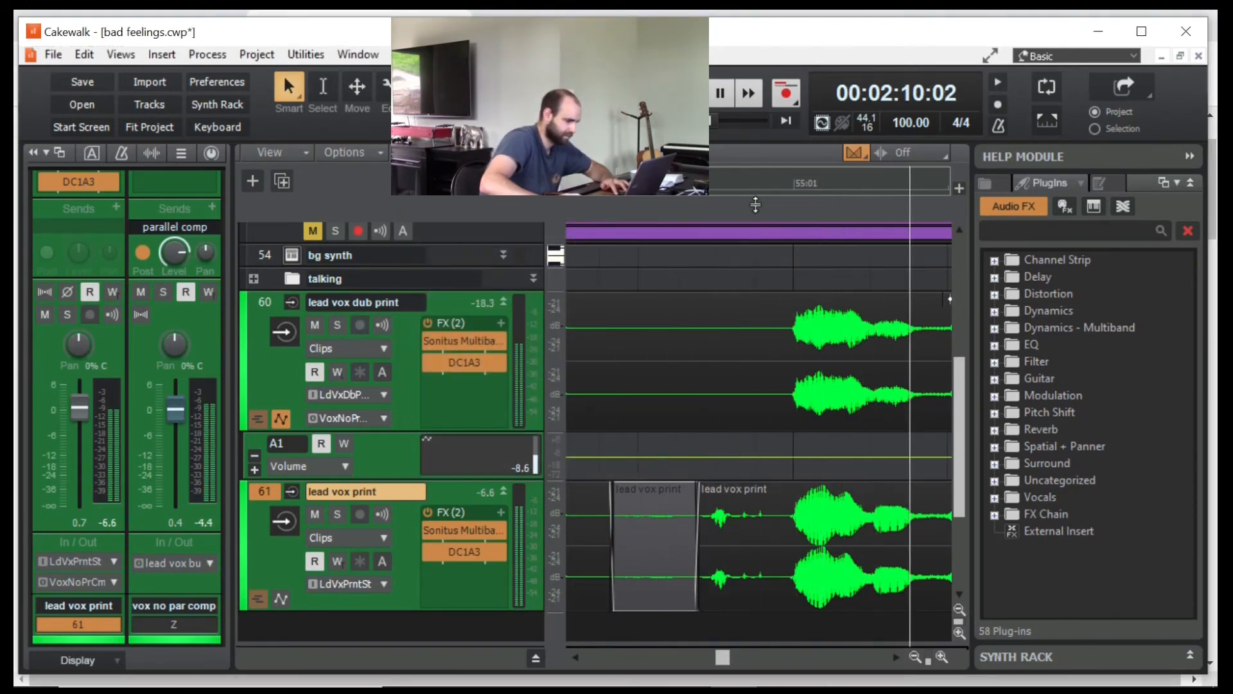
{"action": "key", "text": "space"}
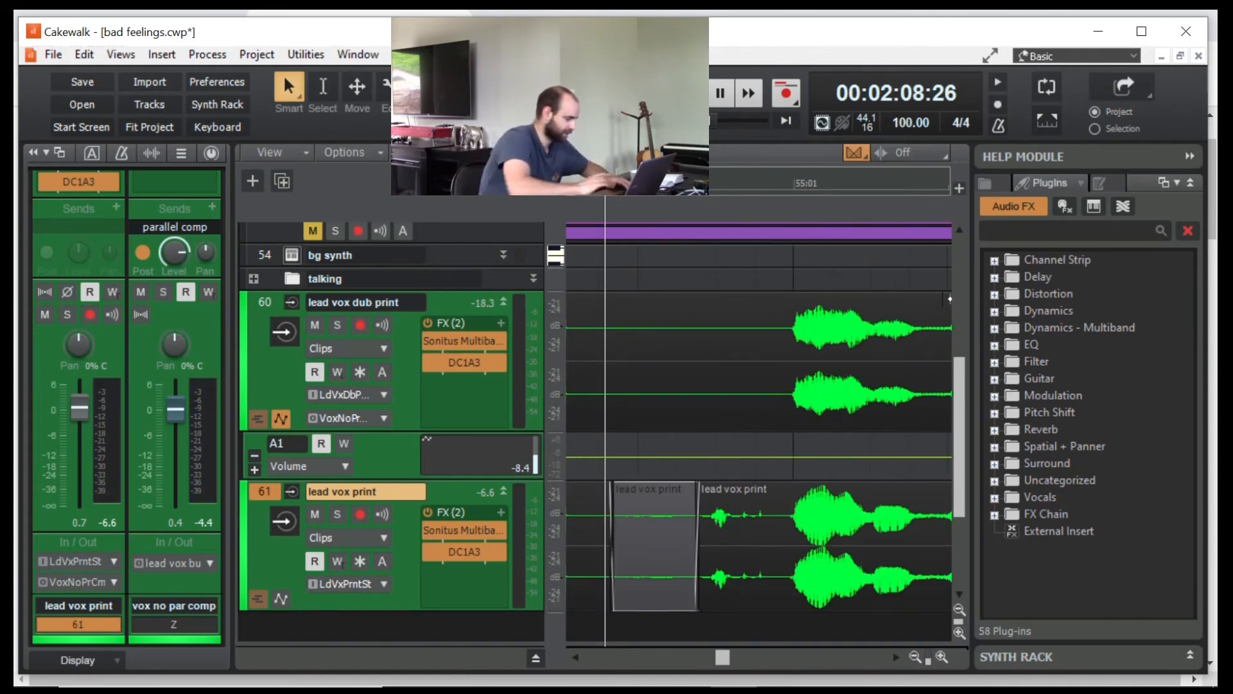
{"action": "key", "text": "ctrl+s"}
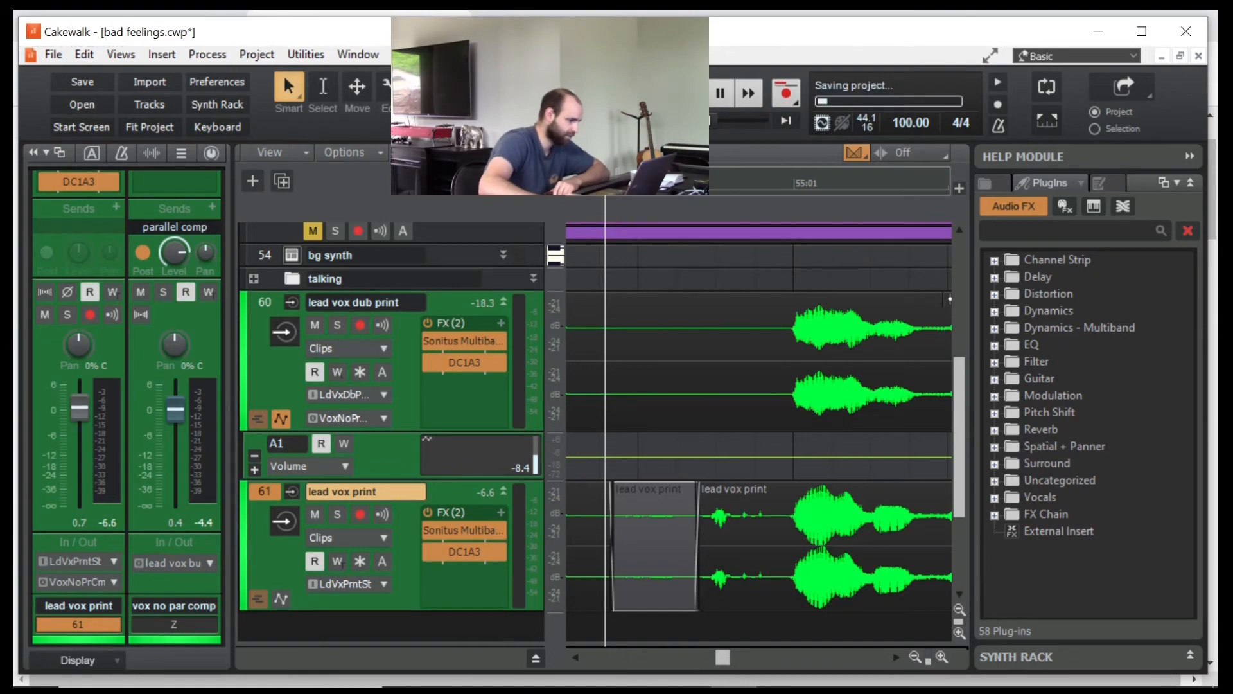